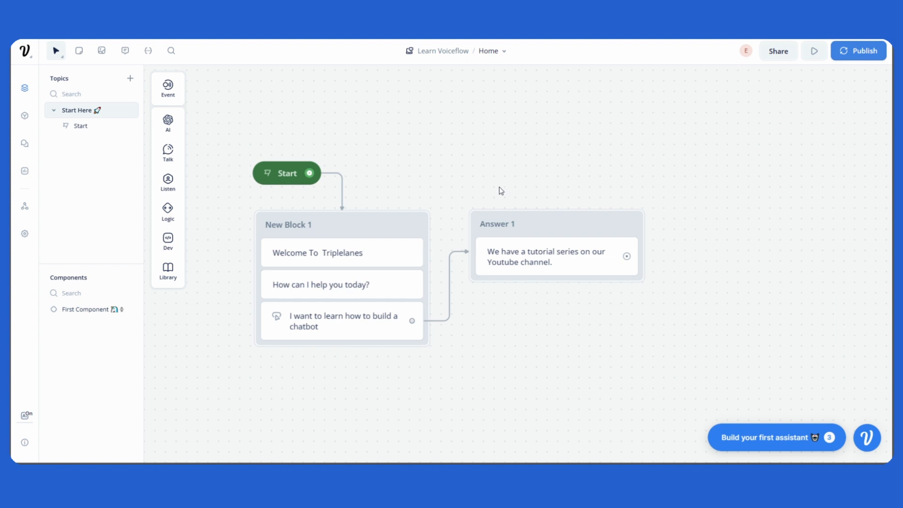
pyautogui.moveTo(448, 181); pyautogui.dragTo(467, 192)
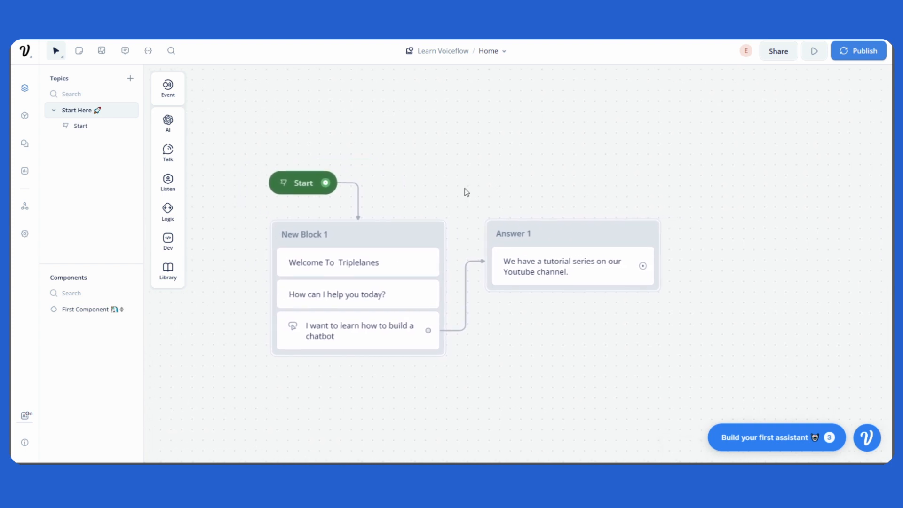
pyautogui.moveTo(561, 295); pyautogui.dragTo(561, 268)
pyautogui.moveTo(574, 305)
pyautogui.mouseDown()
pyautogui.moveTo(582, 311)
pyautogui.moveTo(544, 296)
pyautogui.moveTo(569, 297)
pyautogui.mouseUp()
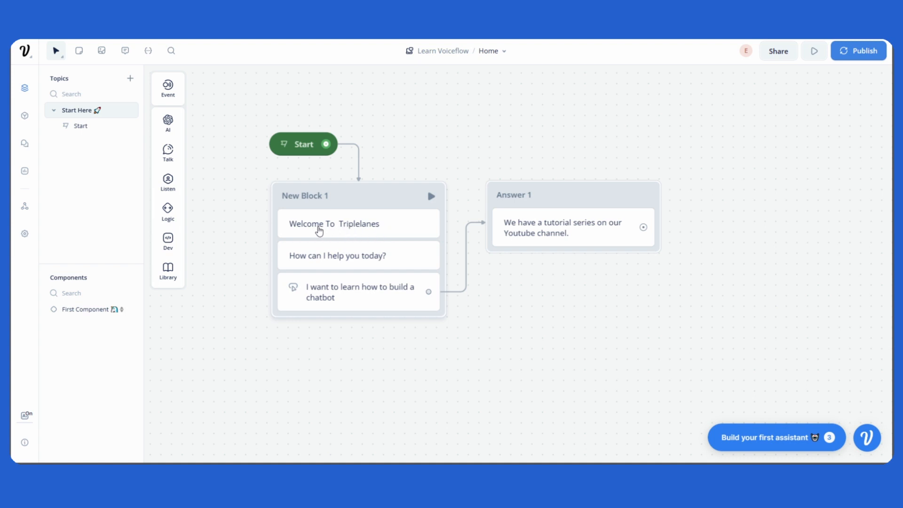
pyautogui.scroll(2, 334, 243)
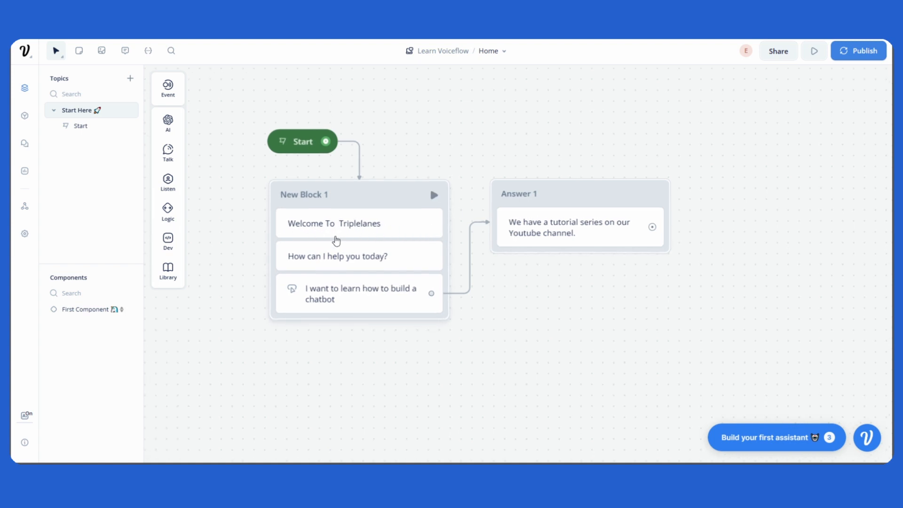
pyautogui.scroll(-3, 304, 263)
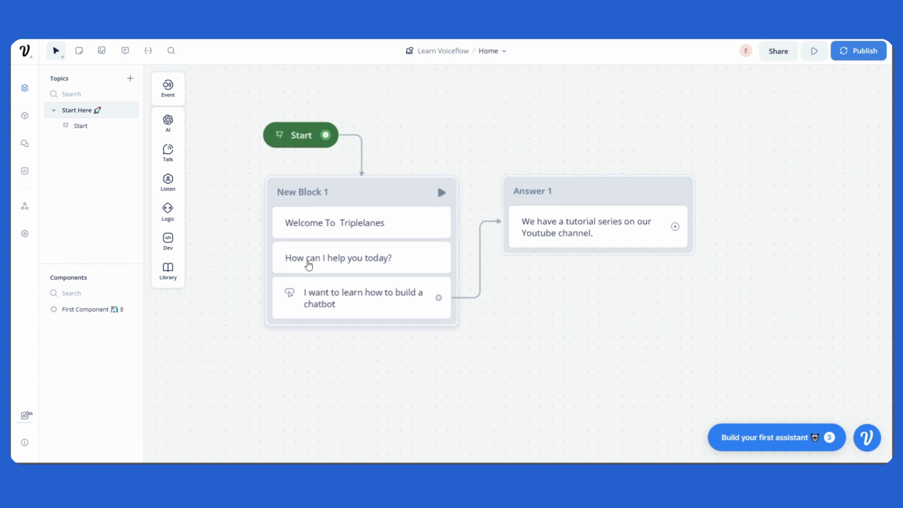
pyautogui.scroll(-1, 309, 265)
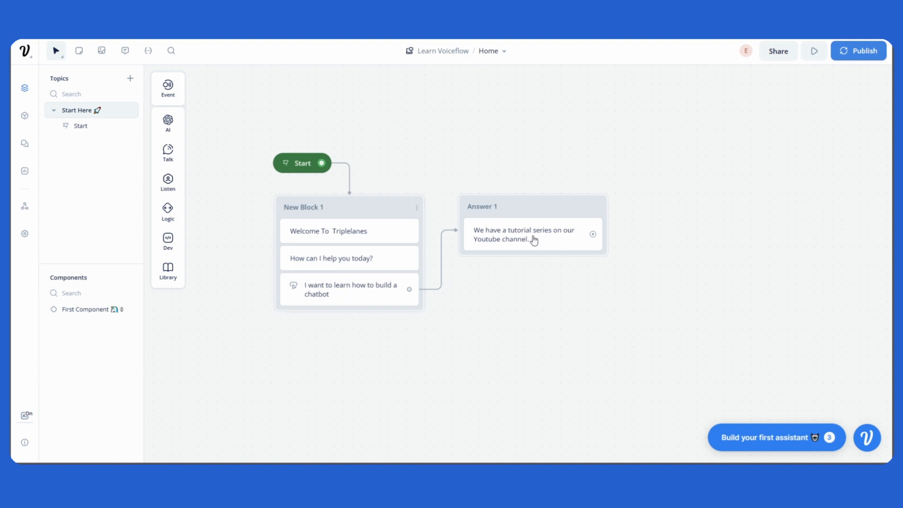
pyautogui.moveTo(528, 210)
pyautogui.mouseDown()
pyautogui.moveTo(568, 168)
pyautogui.moveTo(550, 212)
pyautogui.moveTo(537, 205)
pyautogui.mouseUp()
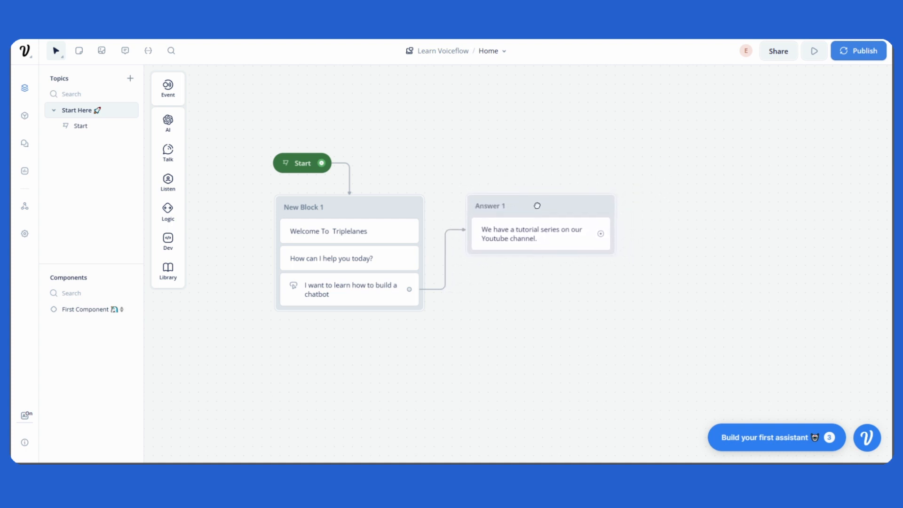
pyautogui.moveTo(709, 250); pyautogui.dragTo(734, 257)
pyautogui.scroll(1, 387, 247)
# Step: Run a prototype test, answer with "I want to learn how to build a chatbot", and return to the designer
pyautogui.click(812, 56)
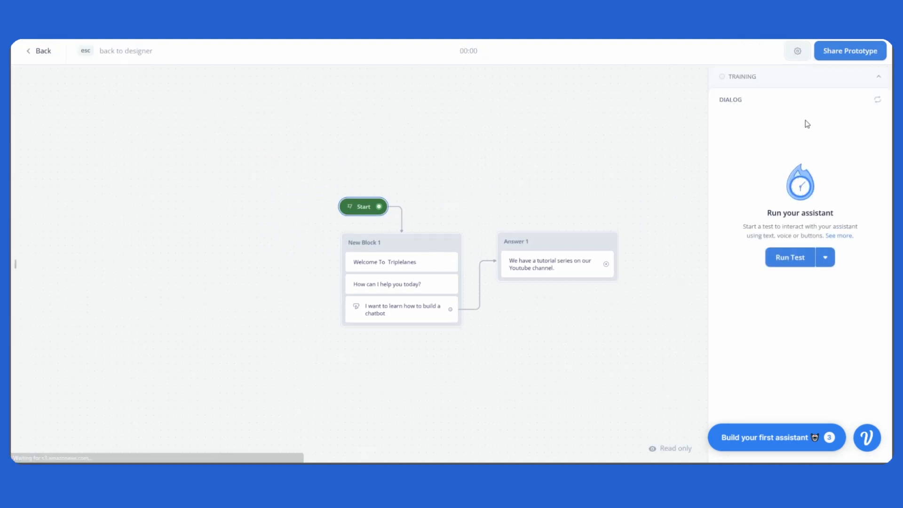
pyautogui.click(790, 257)
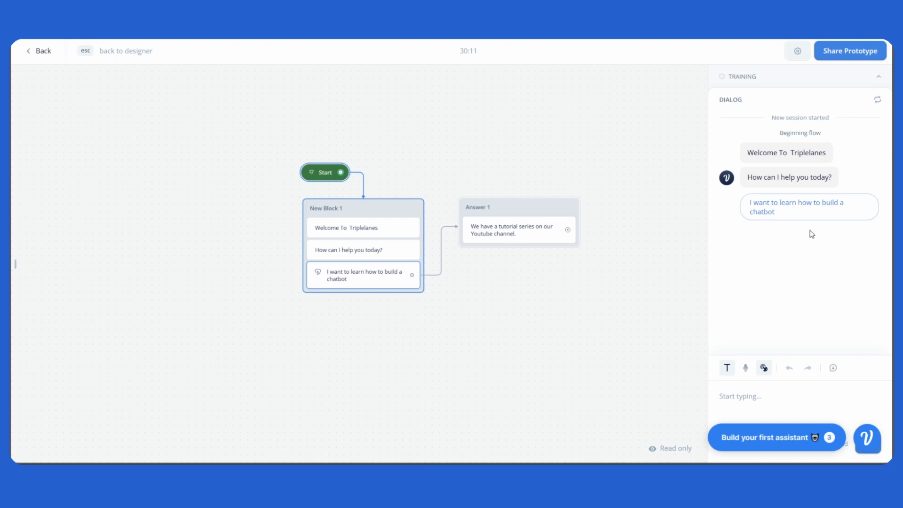
pyautogui.click(809, 212)
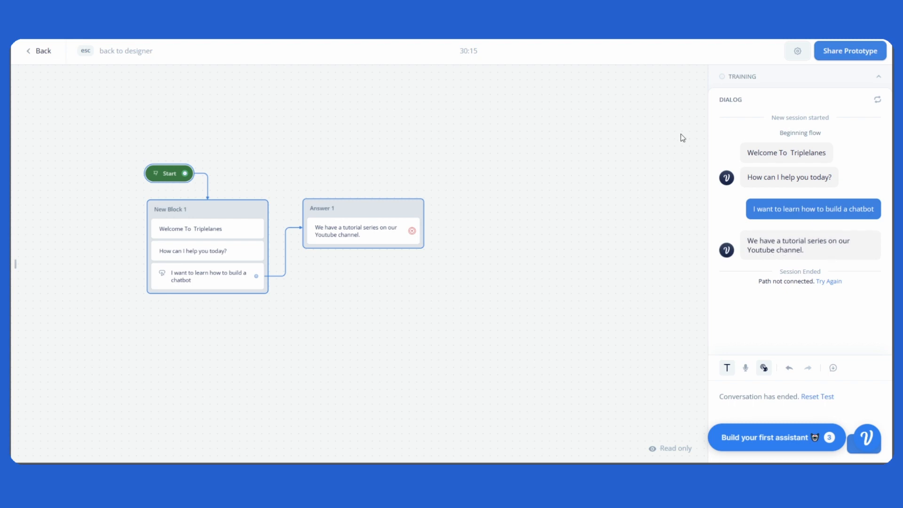
pyautogui.press('Escape')
# Step: Check the label of the "I want to learn how to build a chatbot" button and delete the Answer 1 block
pyautogui.moveTo(544, 340)
pyautogui.mouseDown()
pyautogui.moveTo(556, 339)
pyautogui.moveTo(537, 337)
pyautogui.moveTo(537, 329)
pyautogui.mouseUp()
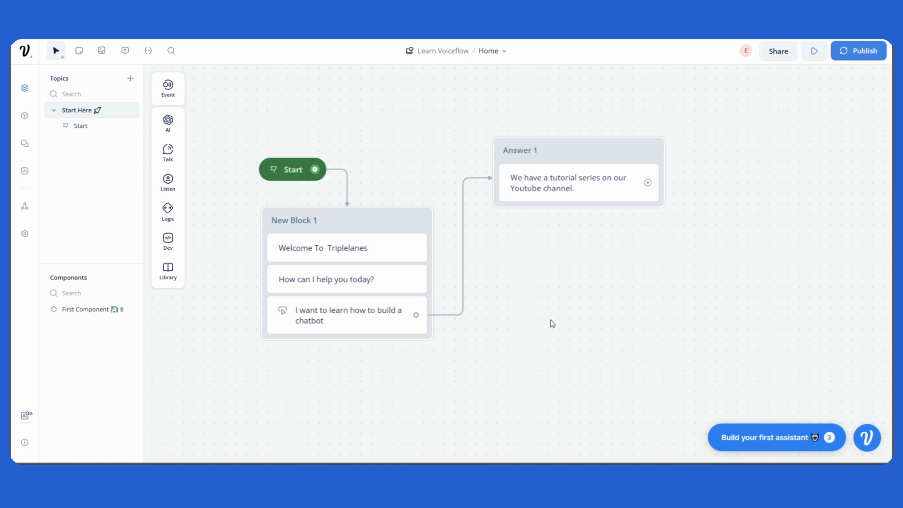
pyautogui.moveTo(552, 324); pyautogui.dragTo(533, 339)
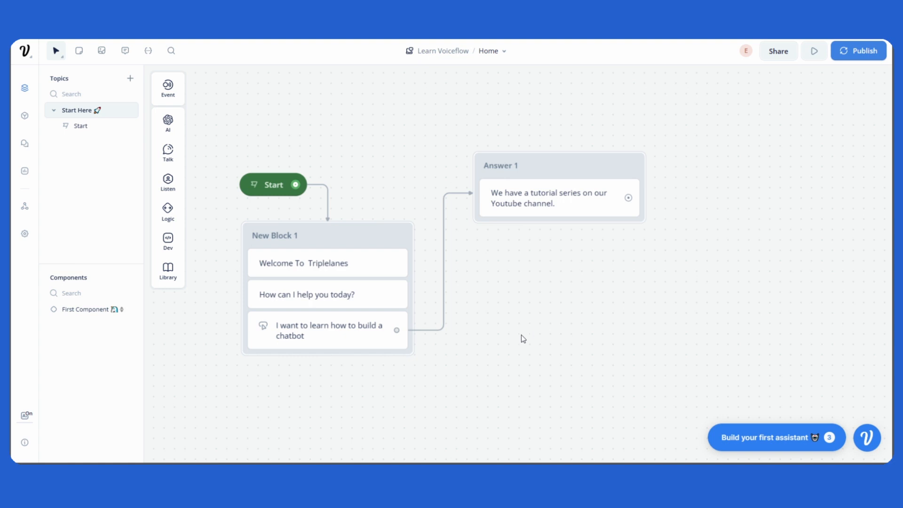
pyautogui.moveTo(522, 339); pyautogui.dragTo(518, 308)
pyautogui.click(346, 307)
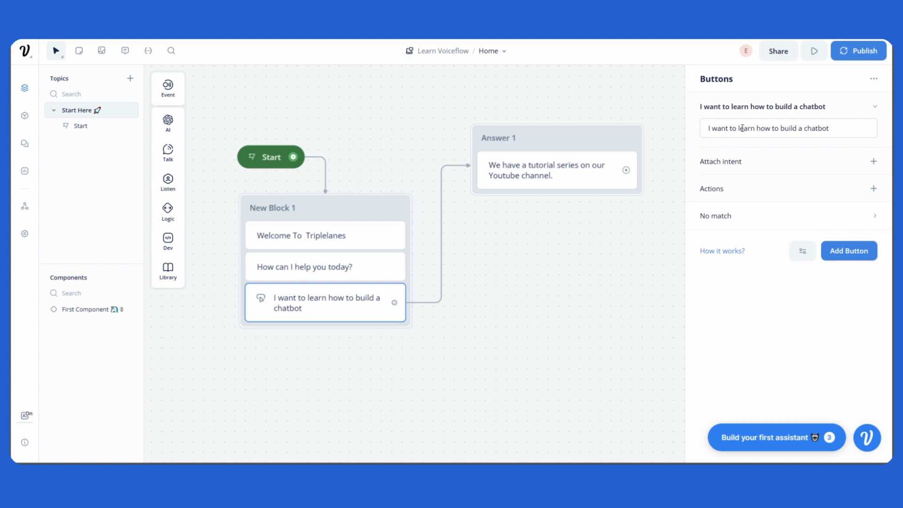
pyautogui.moveTo(708, 128); pyautogui.dragTo(829, 128)
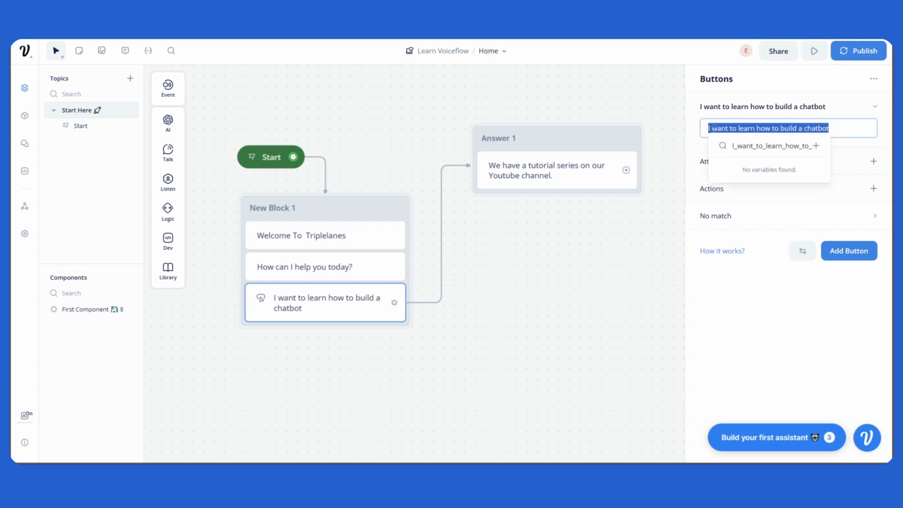
pyautogui.click(577, 290)
pyautogui.moveTo(563, 145); pyautogui.dragTo(585, 149)
pyautogui.press('Delete')
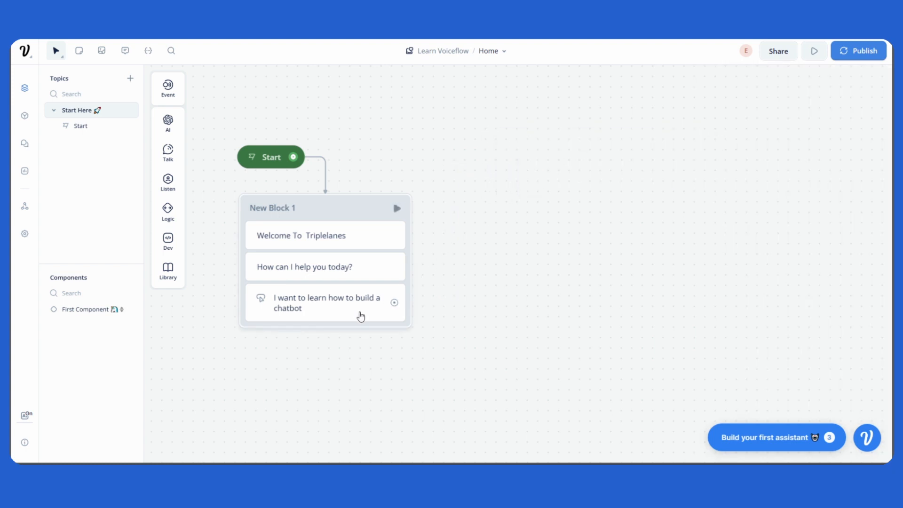
# Step: Replace the chatbot button in New Block 1 with an empty Buttons step below "How can I help you today?"
pyautogui.click(361, 315)
pyautogui.press('Delete')
pyautogui.moveTo(175, 171)
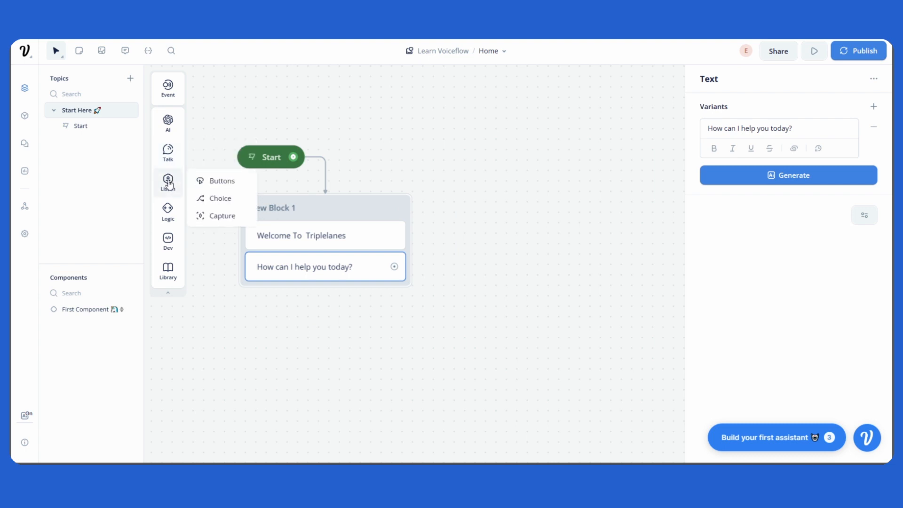
pyautogui.moveTo(211, 181); pyautogui.dragTo(348, 292)
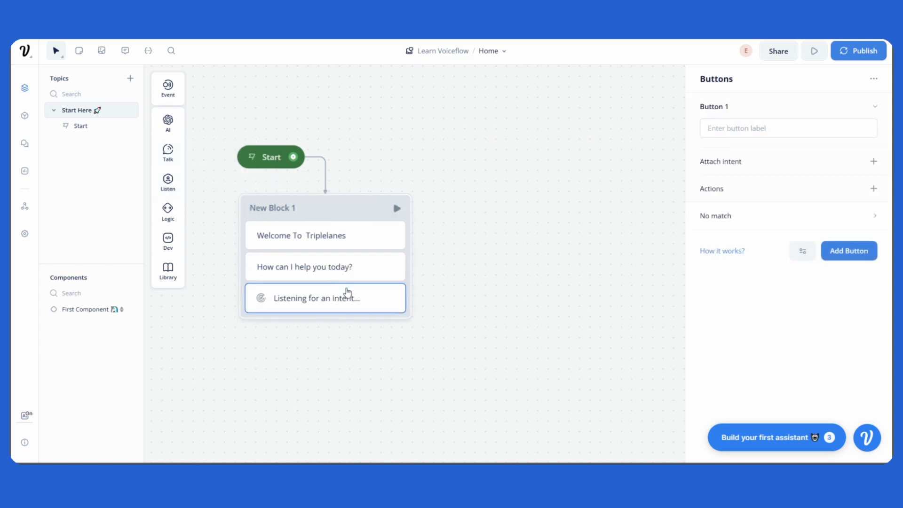
# Step: Inspect the empty Buttons step's label setting without entering a label
pyautogui.click(736, 124)
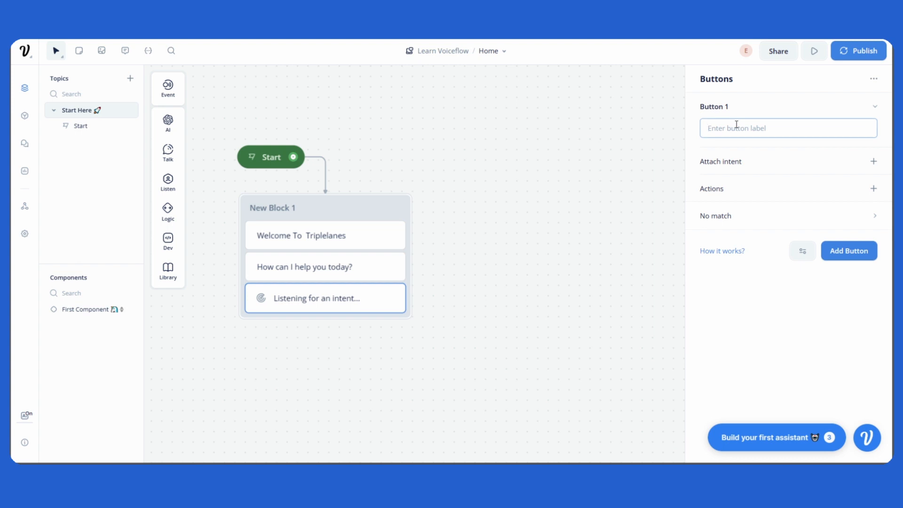
pyautogui.click(621, 161)
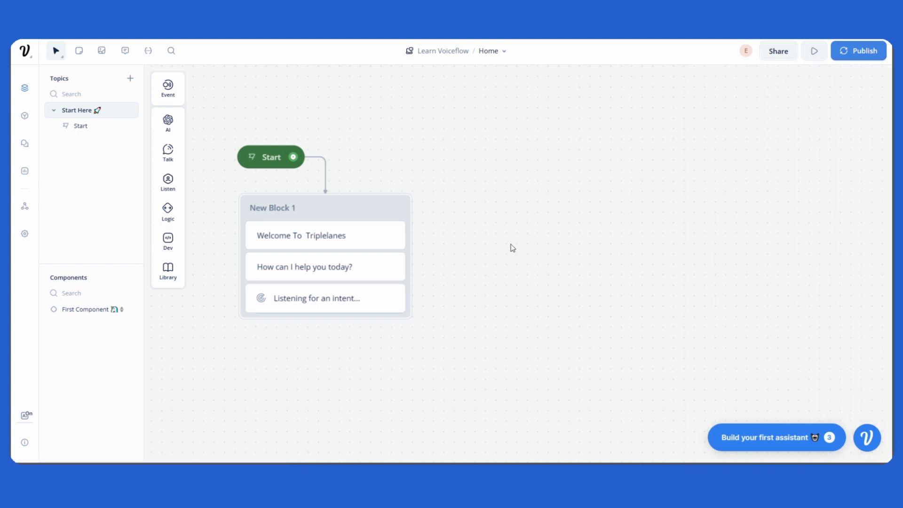
pyautogui.click(375, 304)
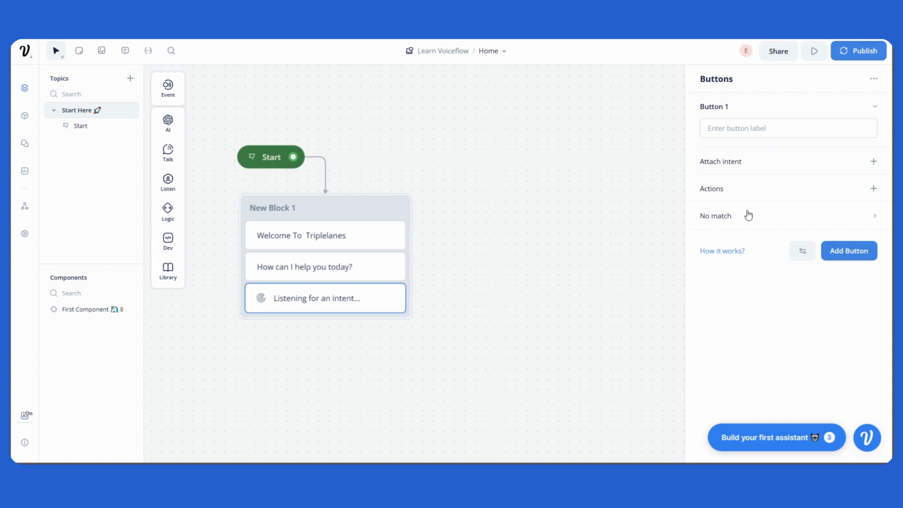
pyautogui.click(738, 125)
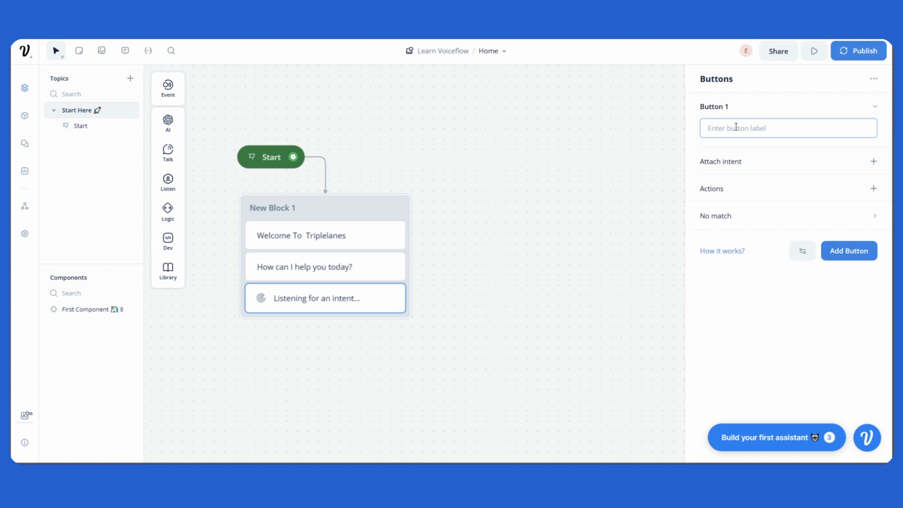
pyautogui.click(612, 178)
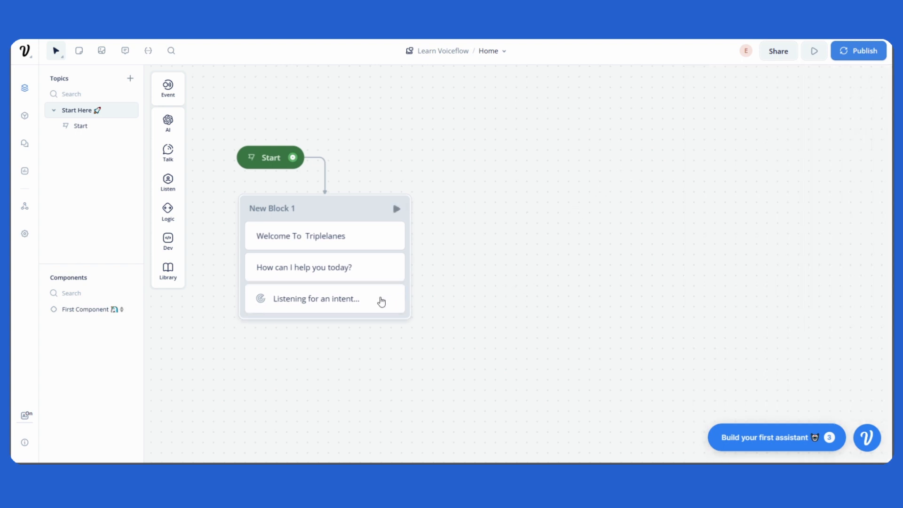
pyautogui.click(381, 302)
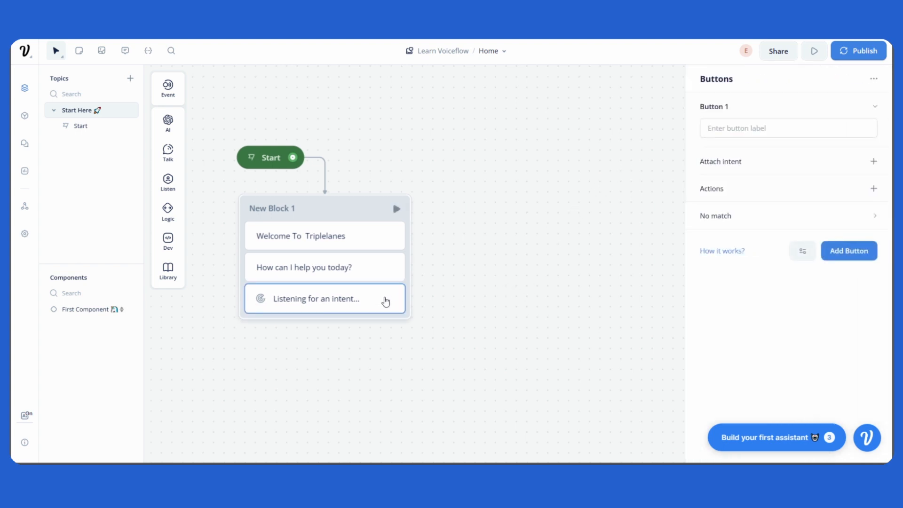
pyautogui.click(546, 276)
# Step: Move the Start block slightly higher above New Block 1
pyautogui.scroll(-1, 329, 358)
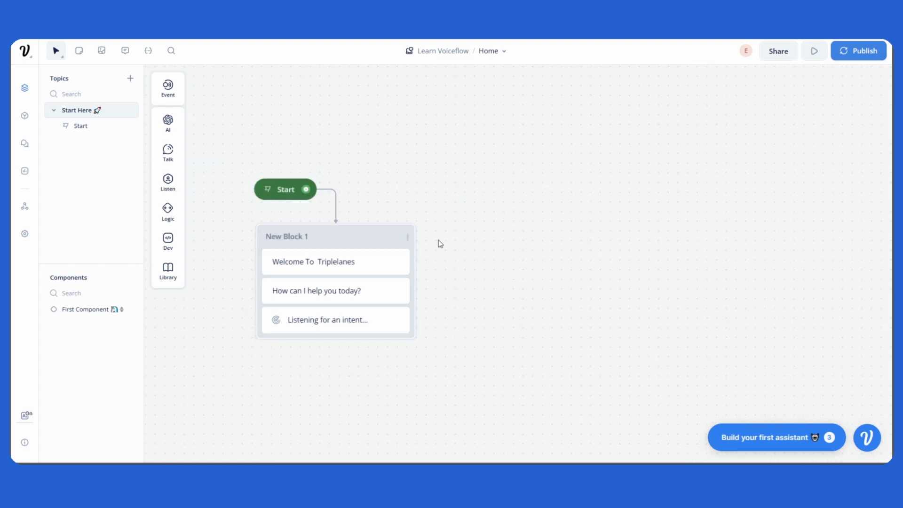
pyautogui.moveTo(525, 253); pyautogui.dragTo(506, 264)
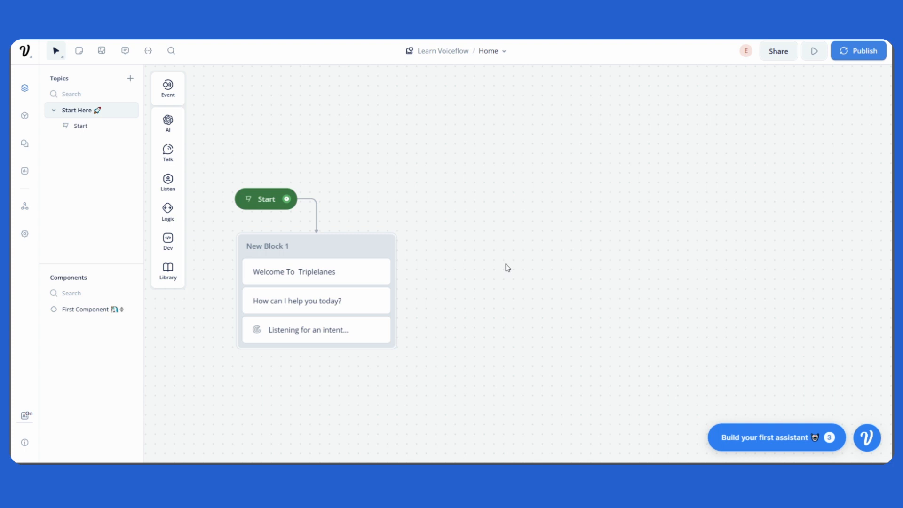
pyautogui.moveTo(468, 208); pyautogui.dragTo(456, 241)
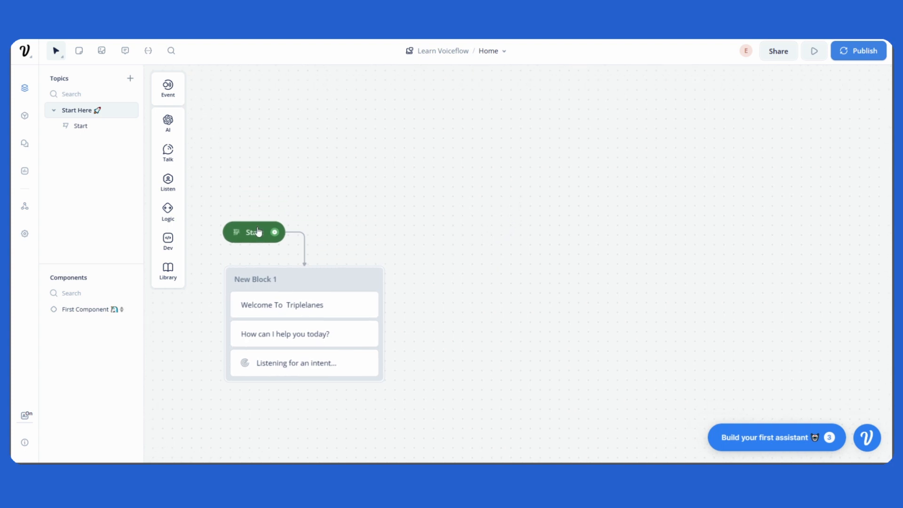
pyautogui.moveTo(257, 231)
pyautogui.mouseDown()
pyautogui.moveTo(246, 220)
pyautogui.moveTo(258, 216)
pyautogui.mouseUp()
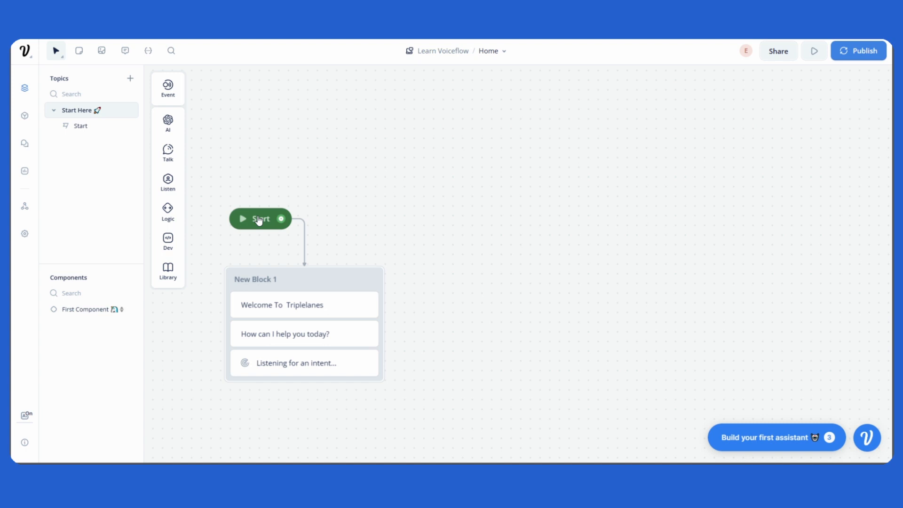
# Step: Add an Intent event block to the empty canvas area to the right of the Start block
pyautogui.hscroll(1, 527, 208)
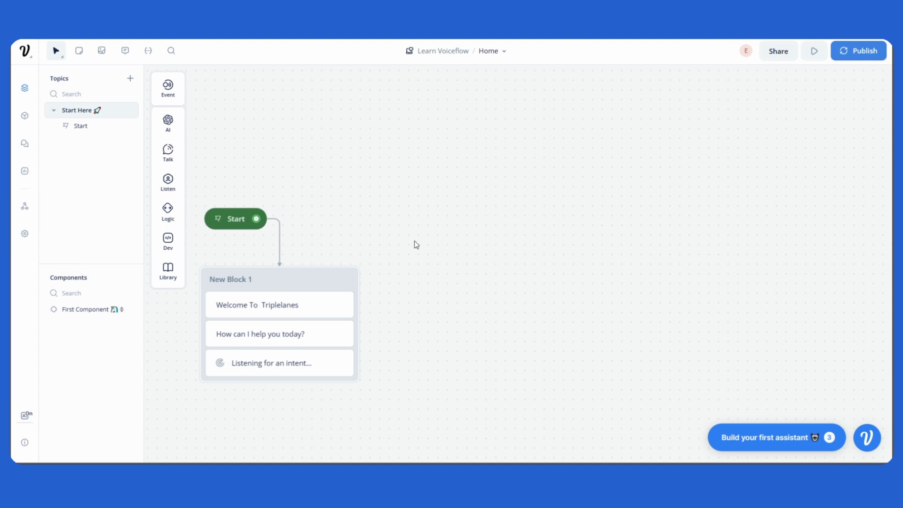
pyautogui.moveTo(168, 92)
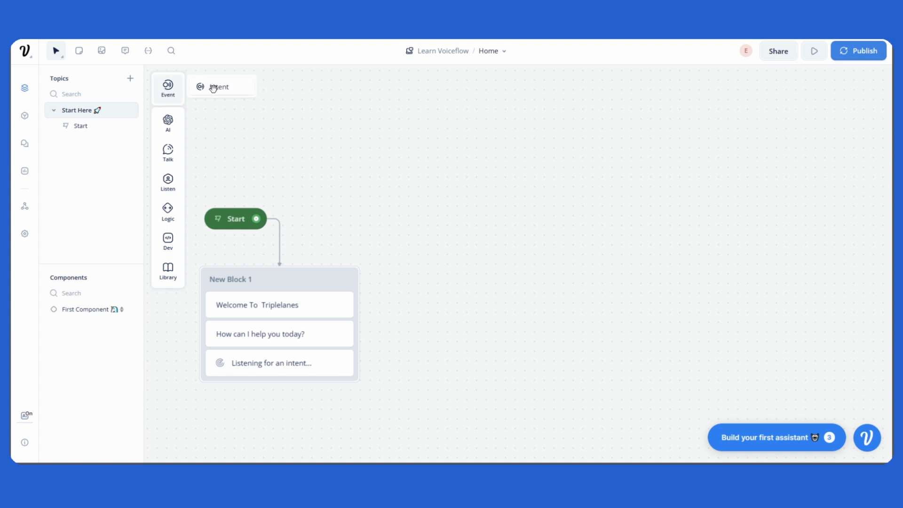
pyautogui.moveTo(213, 89); pyautogui.dragTo(470, 185)
pyautogui.click(472, 197)
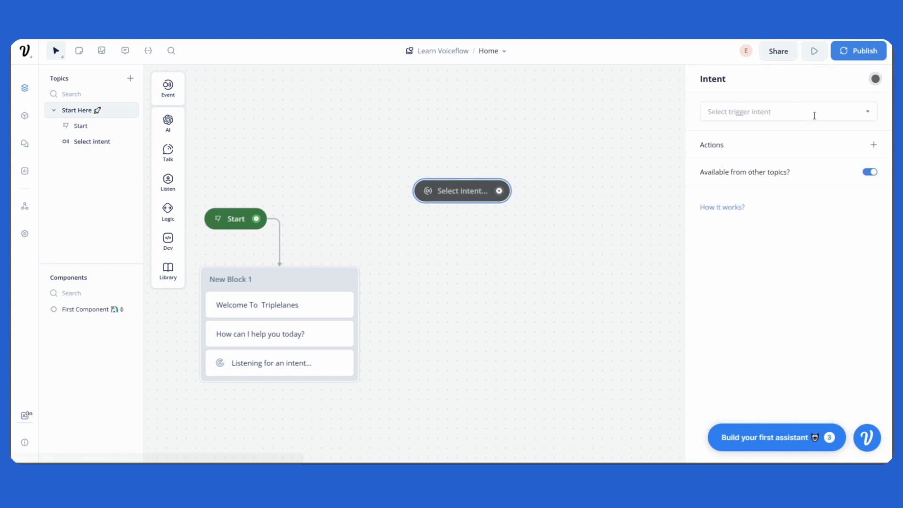
# Step: Browse the existing trigger intents for the Intent block, then begin a new intent named "User Wants To Learn"
pyautogui.click(814, 115)
pyautogui.scroll(-4, 780, 243)
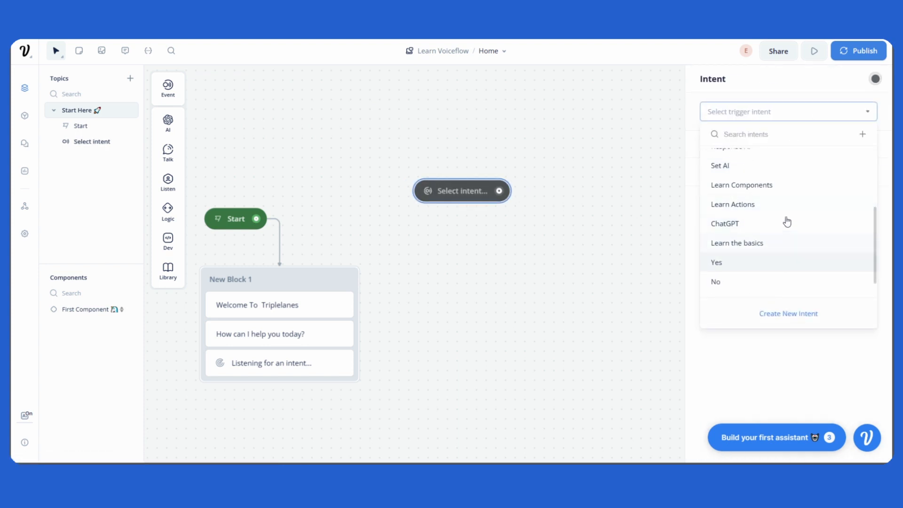
pyautogui.scroll(3, 770, 197)
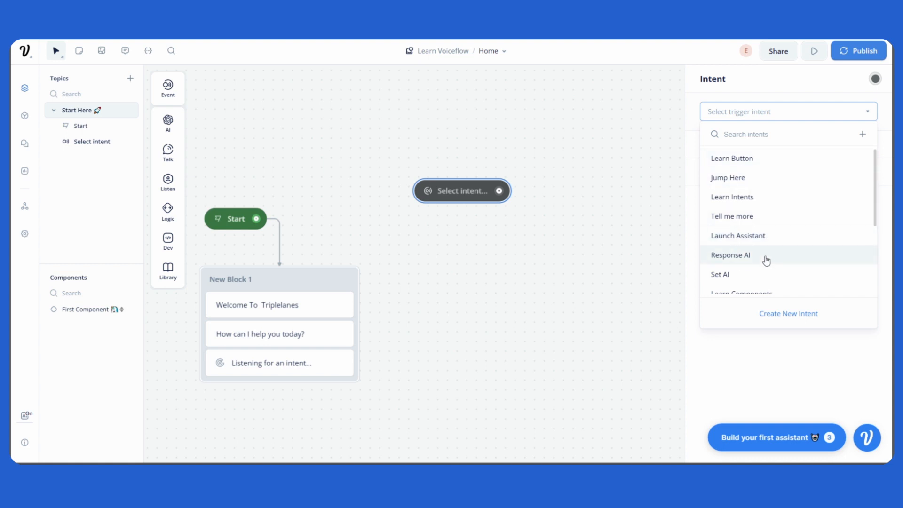
pyautogui.scroll(-2, 766, 260)
pyautogui.moveTo(589, 274); pyautogui.dragTo(540, 273)
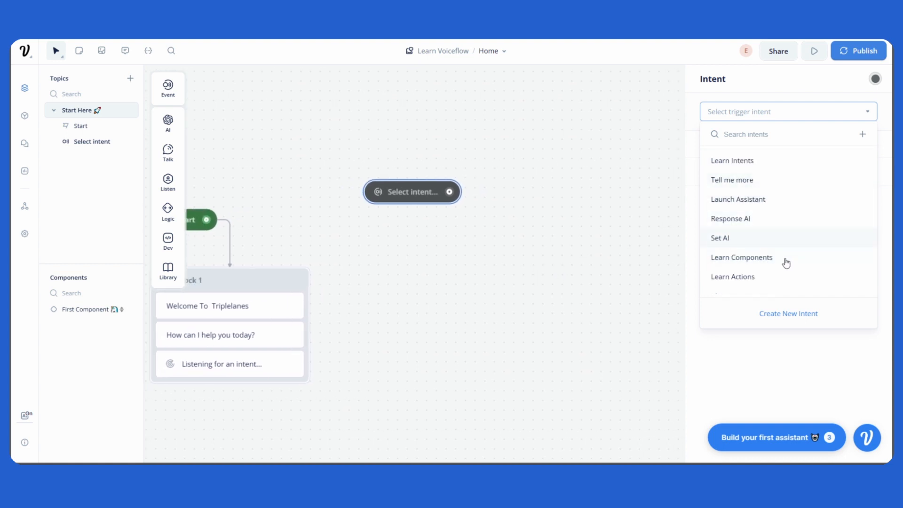
pyautogui.click(796, 319)
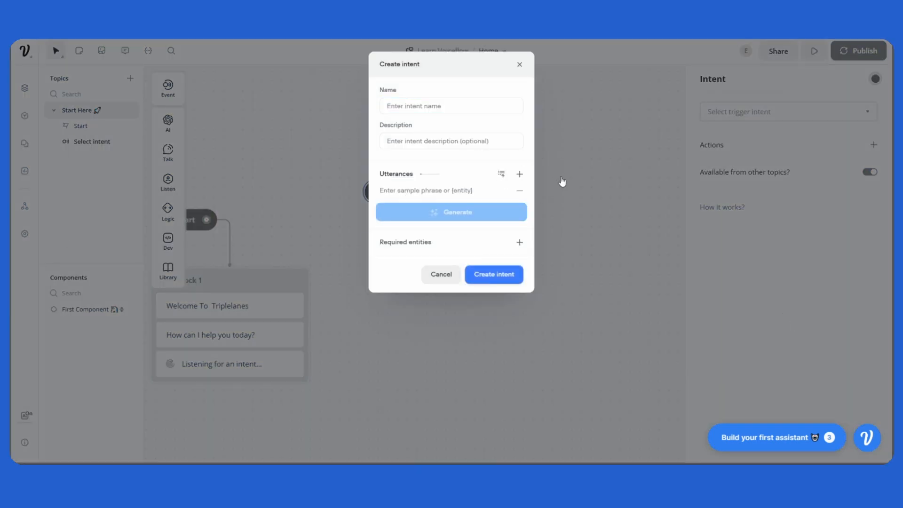
pyautogui.click(458, 106)
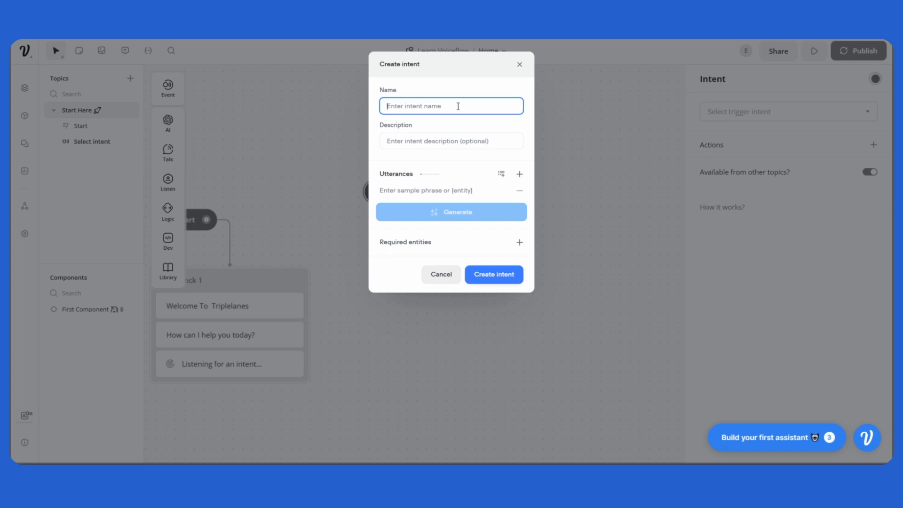
pyautogui.write('User Wants To Learn')
pyautogui.press('Tab')
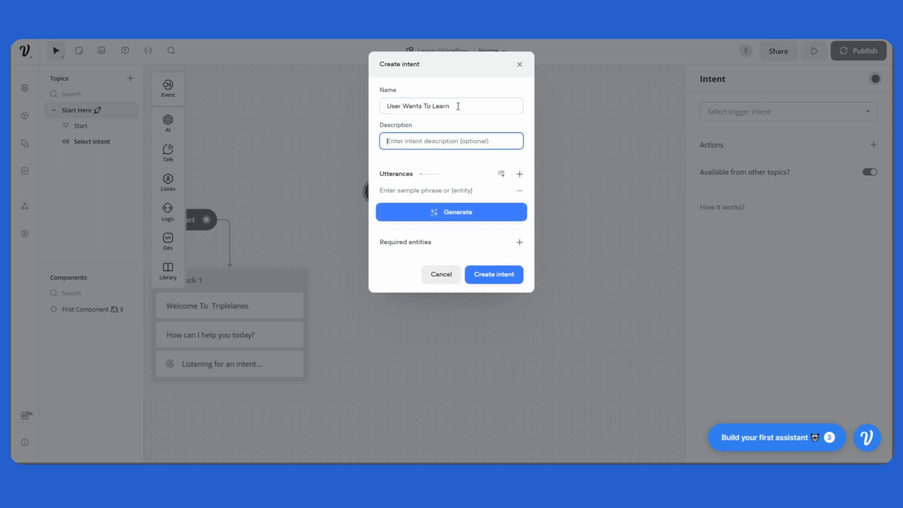
# Step: Enter "user wants to learn how to build a chatbot" as the description of the User Wants To Learn intent
pyautogui.write('user wants to learn how to build a chatbot')
pyautogui.click(476, 127)
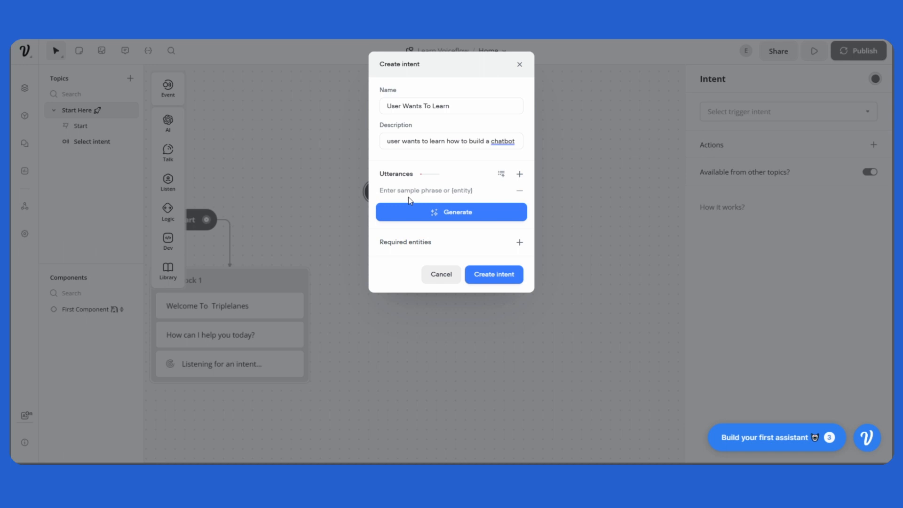
pyautogui.click(459, 105)
pyautogui.moveTo(459, 105); pyautogui.dragTo(369, 111)
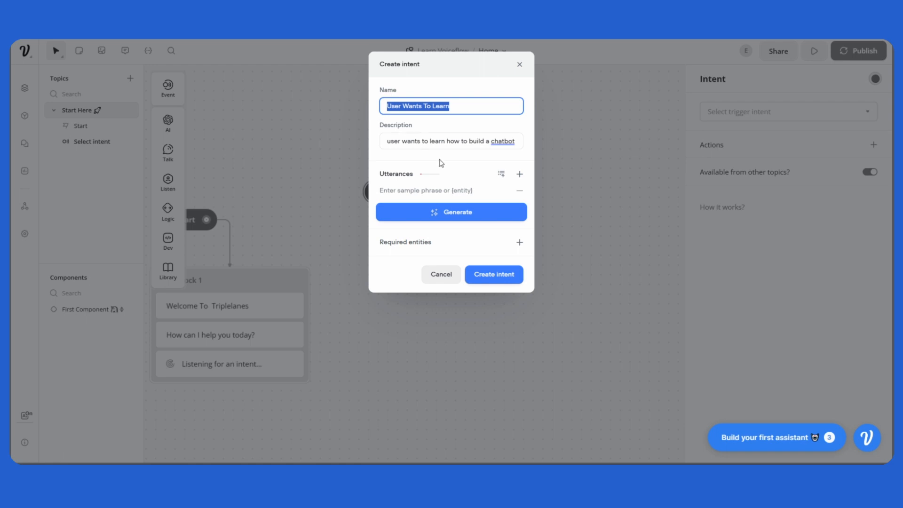
# Step: Add the sample utterance "How do you build a chatbot?" to the User Wants To Learn intent
pyautogui.click(453, 188)
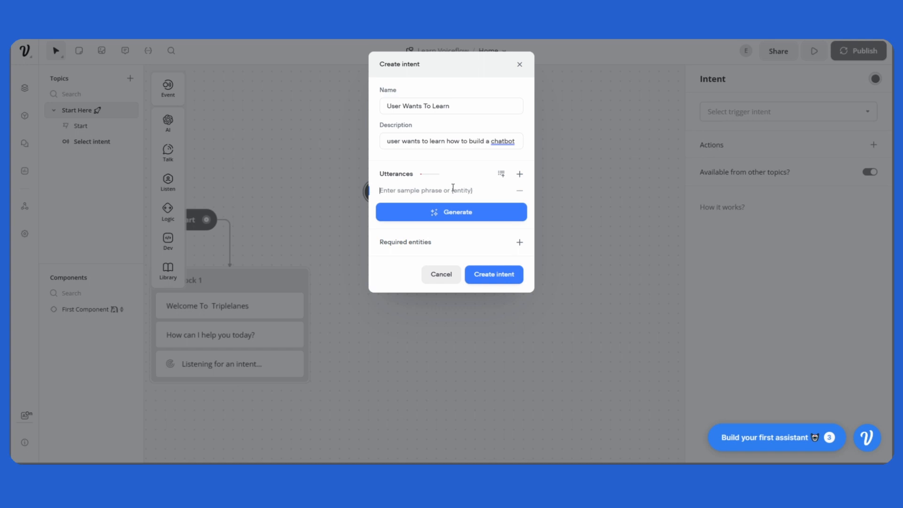
pyautogui.write('How do you build a chatbot?')
pyautogui.press('Return')
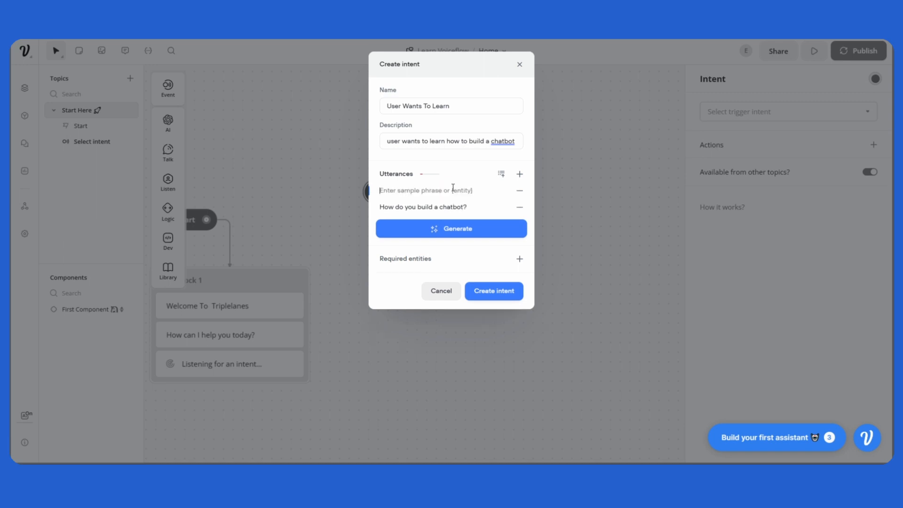
# Step: Add a second sample utterance reading "Teach me how build a chatbot" to the same intent
pyautogui.write('Teach me how to')
pyautogui.press('BackSpace')
pyautogui.press('BackSpace')
pyautogui.press('BackSpace')
pyautogui.write('build a chatbot')
pyautogui.press('Return')
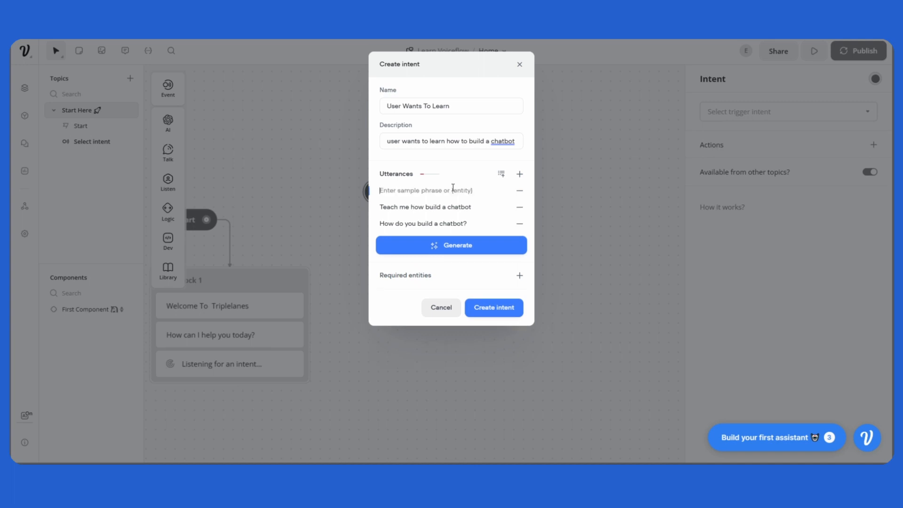
# Step: Enter "I want to learn how to build a chatbot" as the third sample utterance
pyautogui.write('I want to watc')
pyautogui.write('h')
pyautogui.press('BackSpace')
pyautogui.press('BackSpace')
pyautogui.press('BackSpace')
pyautogui.press('BackSpace')
pyautogui.write('learn how to build a chatbot')
pyautogui.click(420, 191)
# Step: Generate 5 more sample phrases for the User Wants To Learn intent and finish creating it
pyautogui.click(469, 249)
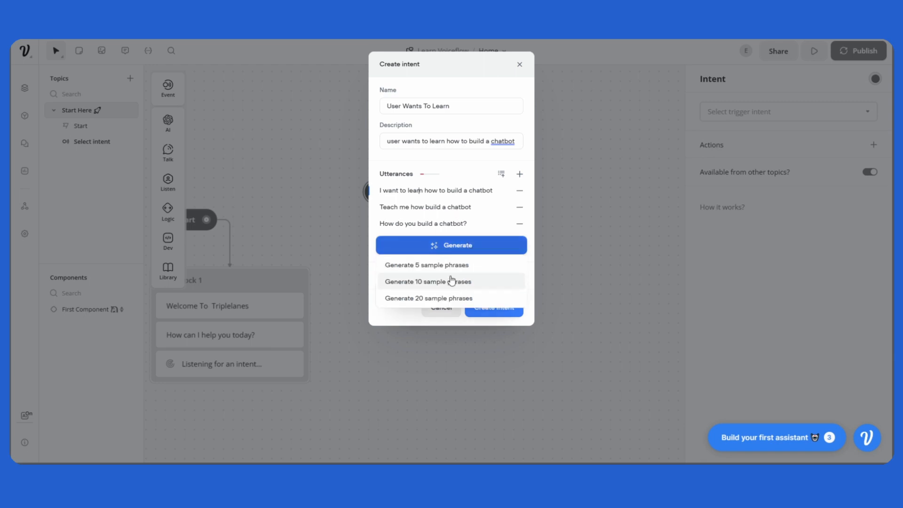
pyautogui.click(452, 252)
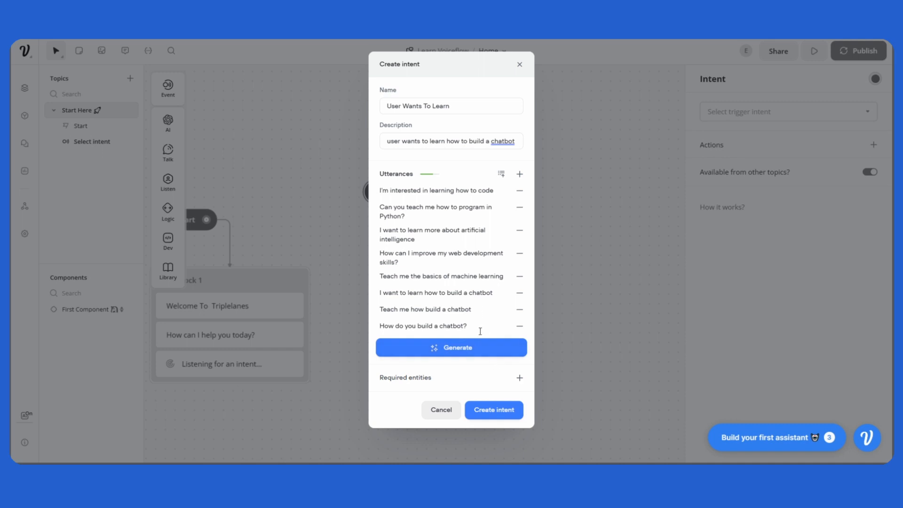
pyautogui.click(498, 416)
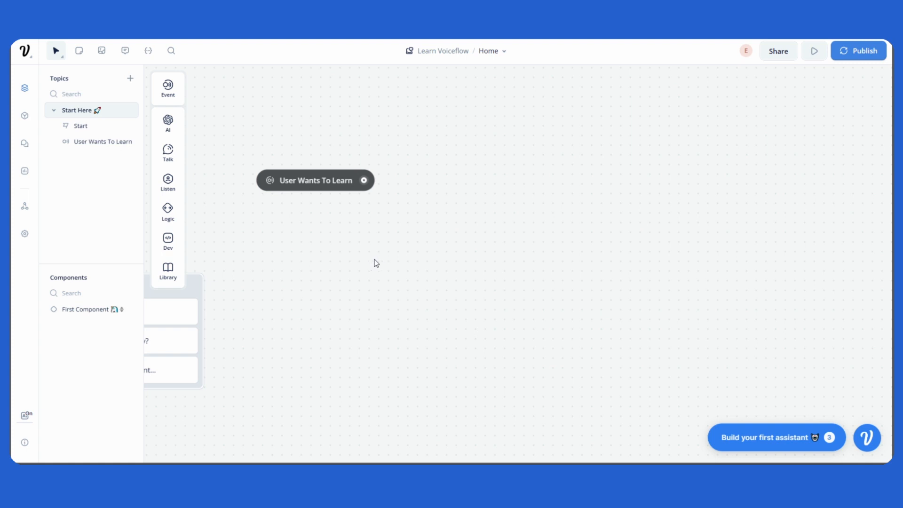
# Step: Add another Intent event block to the right of the User Wants To Learn block and begin a new trigger intent for it
pyautogui.moveTo(172, 94)
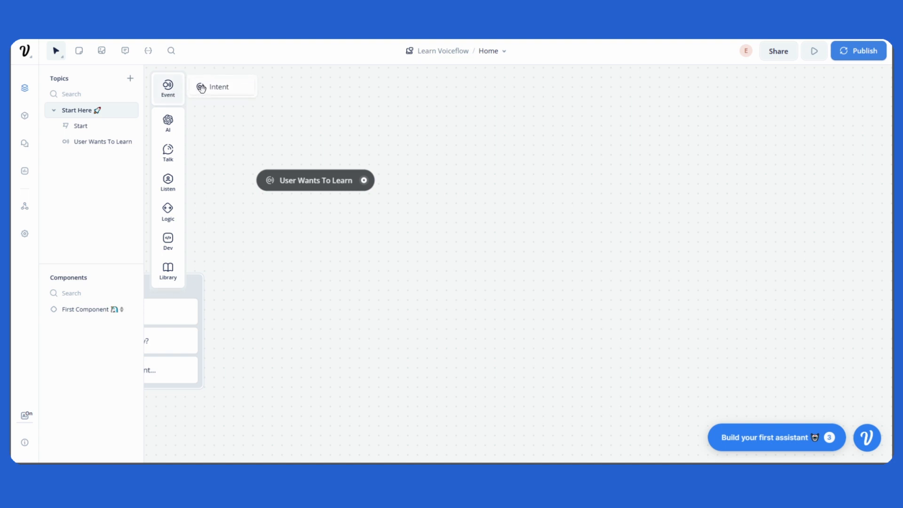
pyautogui.moveTo(203, 89); pyautogui.dragTo(505, 178)
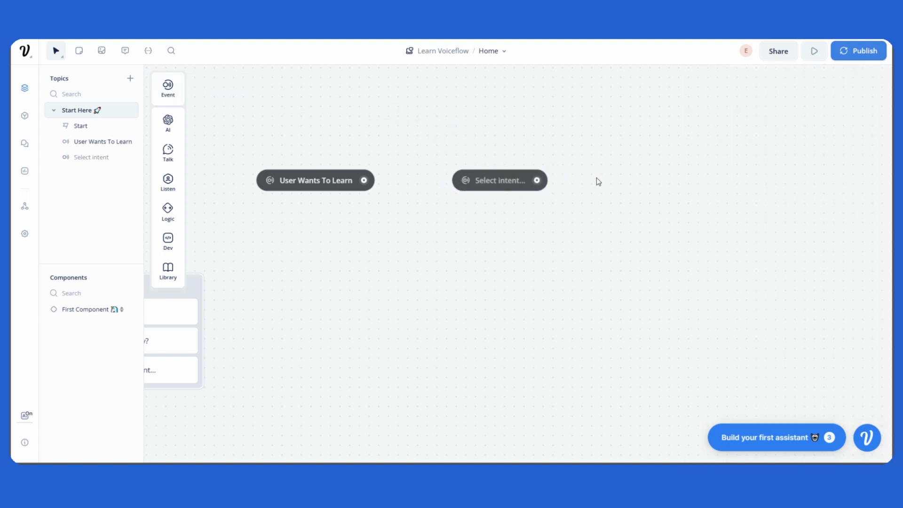
pyautogui.click(520, 183)
pyautogui.click(782, 120)
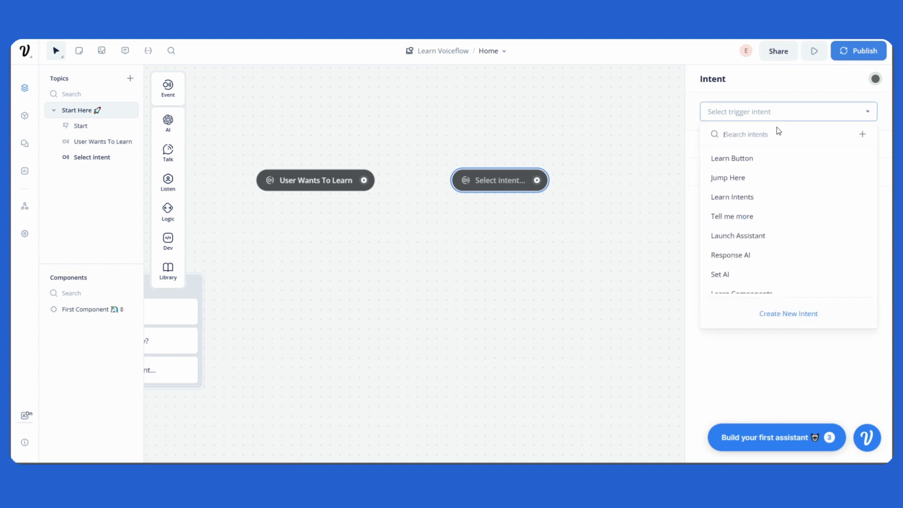
pyautogui.click(786, 316)
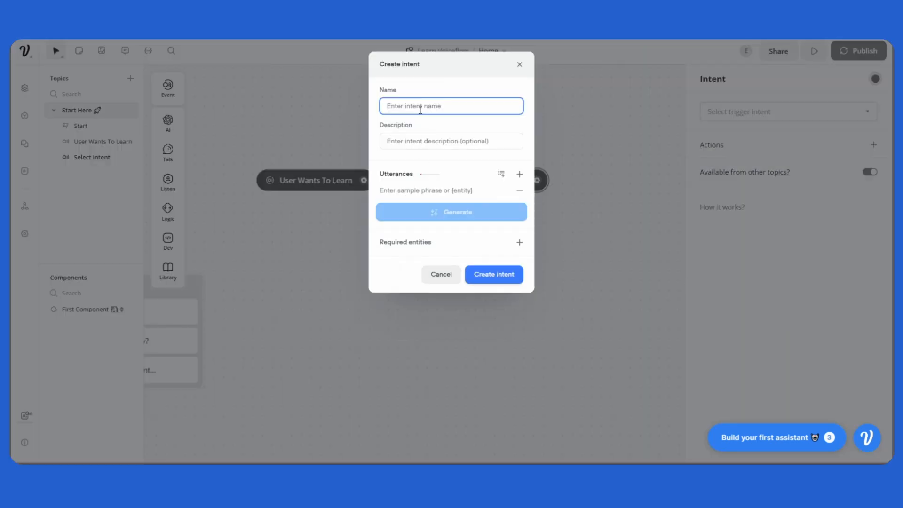
# Step: Name the new intent "User Wants To Contact Support"
pyautogui.write('User Watnts To Contact Support')
pyautogui.doubleClick(427, 106)
# Step: Enter "user wants to contact support" as the intent's description
pyautogui.click(433, 144)
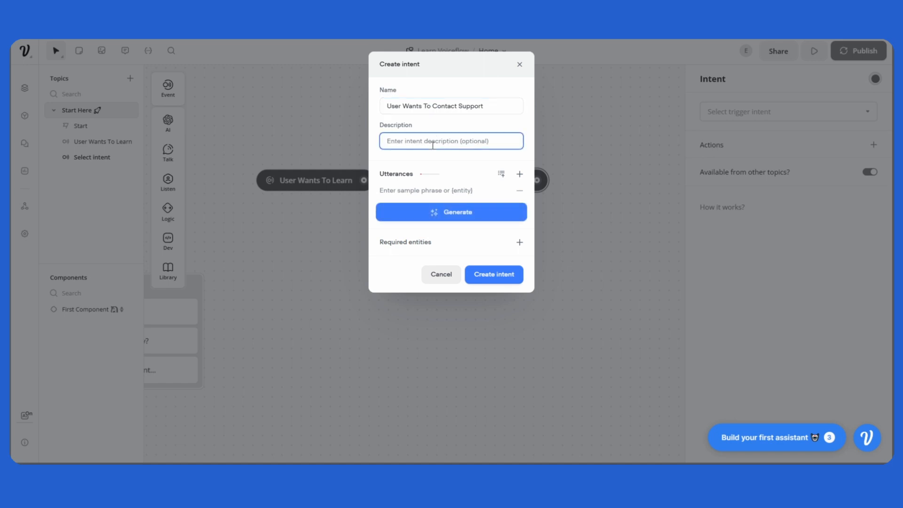
pyautogui.write('user wants to contact support')
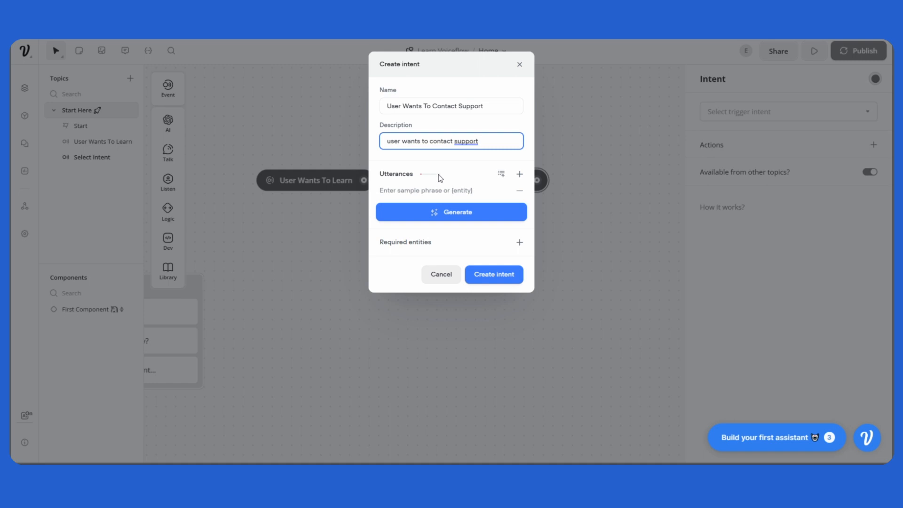
# Step: Add the sample utterance "I want to contact support" to the User Wants To Contact Support intent
pyautogui.click(428, 190)
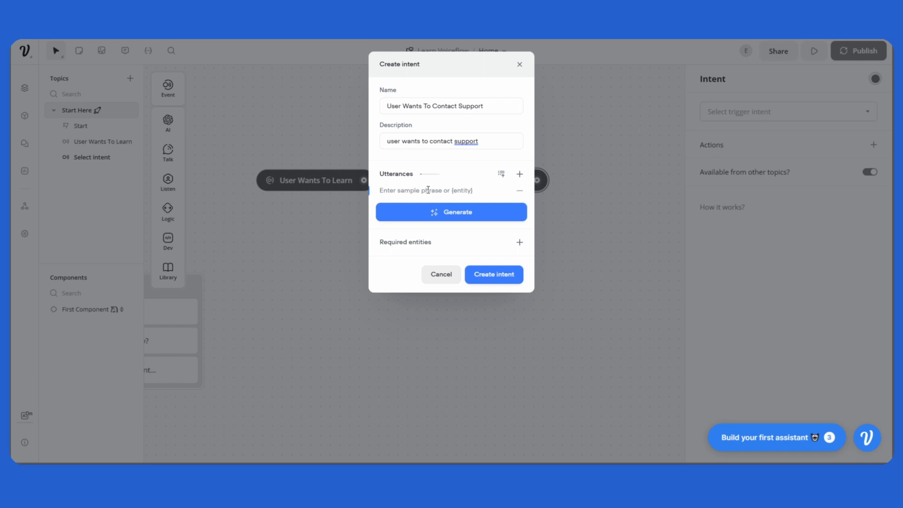
pyautogui.write('I want to contact support')
pyautogui.press('Return')
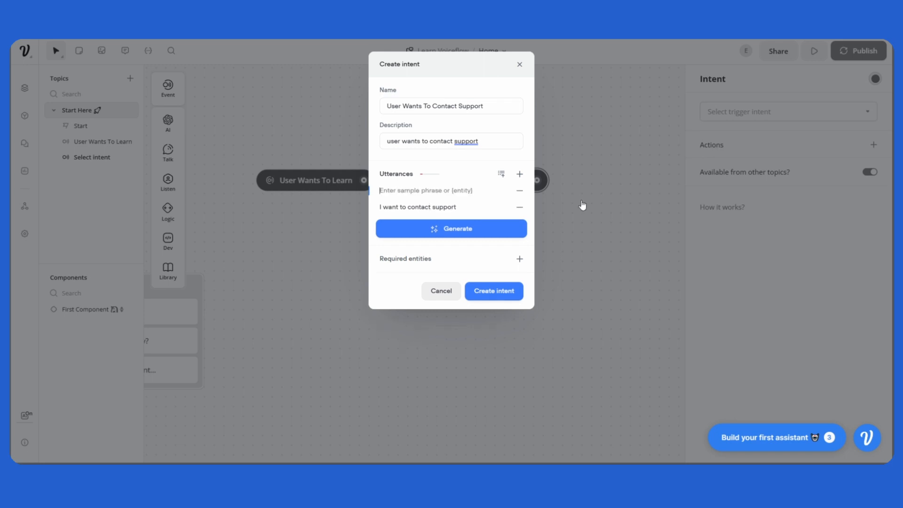
# Step: Add two more sample utterances to the support intent: "How do I get in touch?" and "Can I email support?"
pyautogui.write('How do I get in touch')
pyautogui.press('Return')
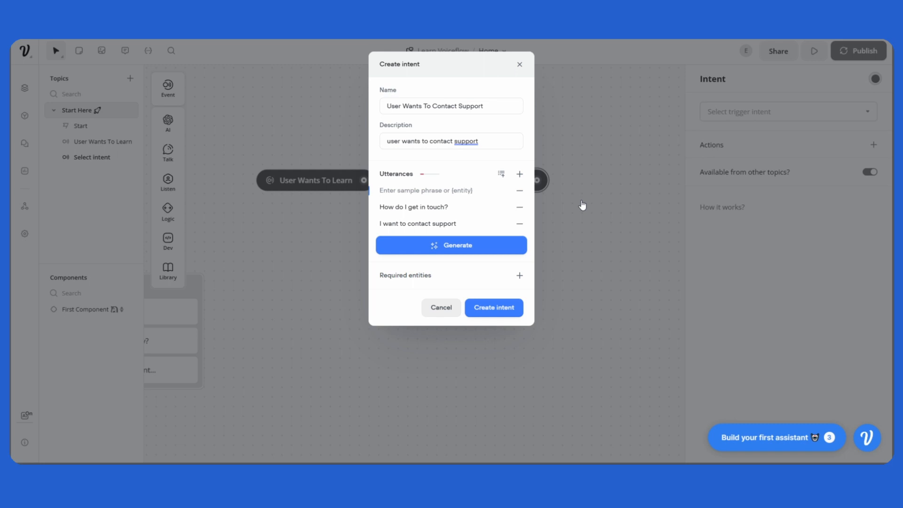
pyautogui.write('Can I email support?')
pyautogui.press('Return')
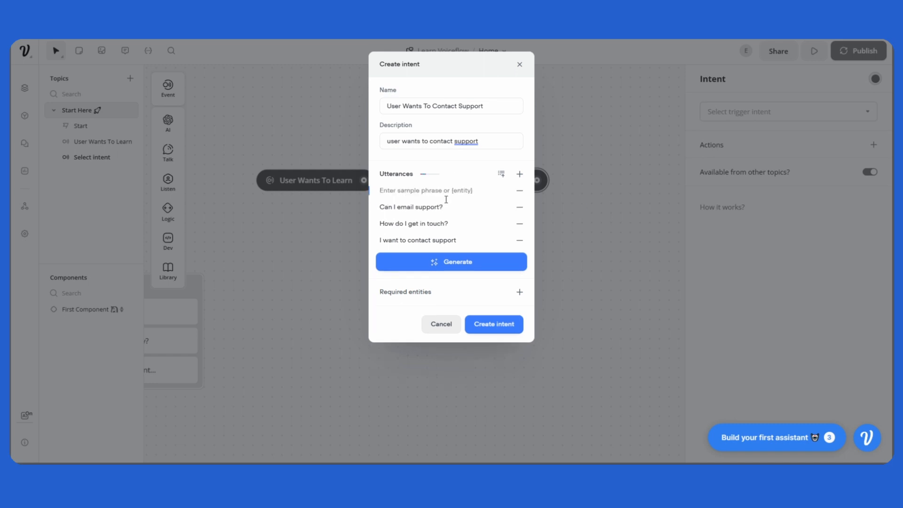
# Step: Generate 5 more sample phrases for the User Wants To Contact Support intent and finish creating it
pyautogui.click(462, 269)
pyautogui.click(463, 280)
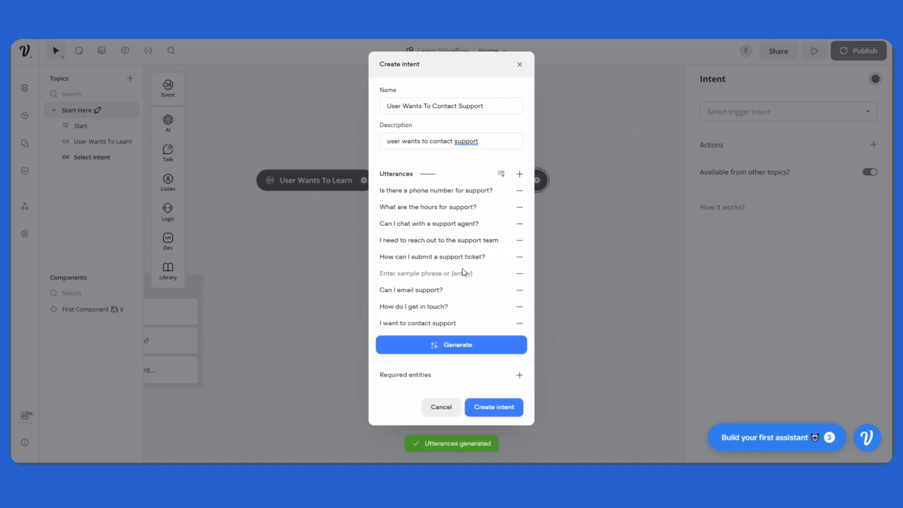
pyautogui.click(510, 411)
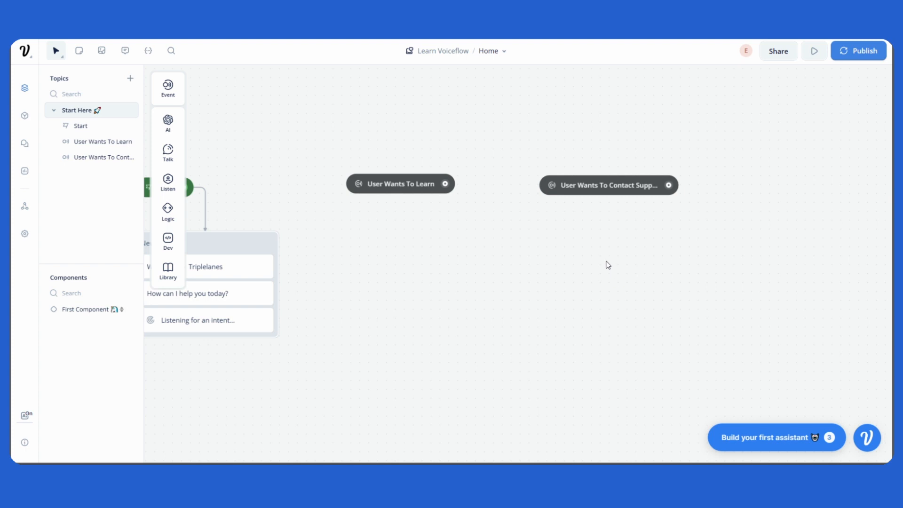
# Step: Shift the User Wants To Learn and User Wants To Contact Support blocks slightly so they sit level side by side
pyautogui.moveTo(609, 264); pyautogui.dragTo(588, 267)
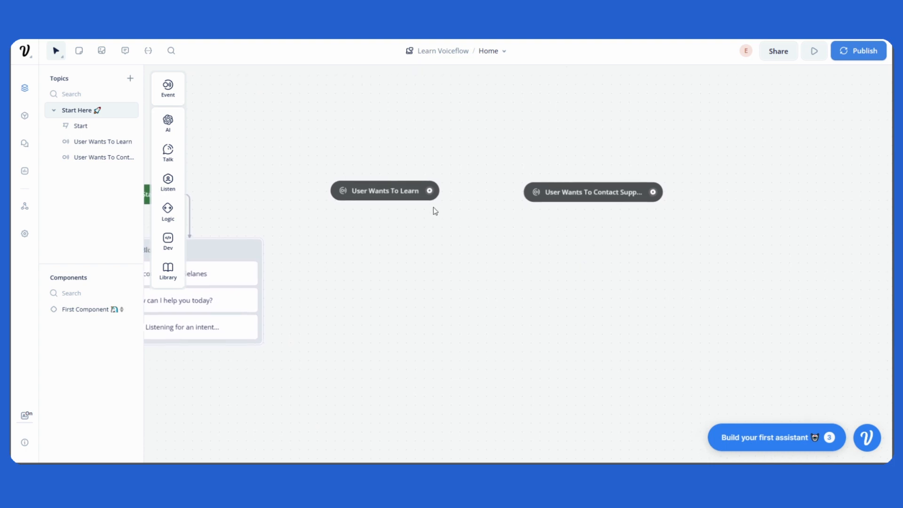
pyautogui.moveTo(395, 197)
pyautogui.mouseDown()
pyautogui.moveTo(393, 219)
pyautogui.moveTo(409, 199)
pyautogui.moveTo(388, 193)
pyautogui.mouseUp()
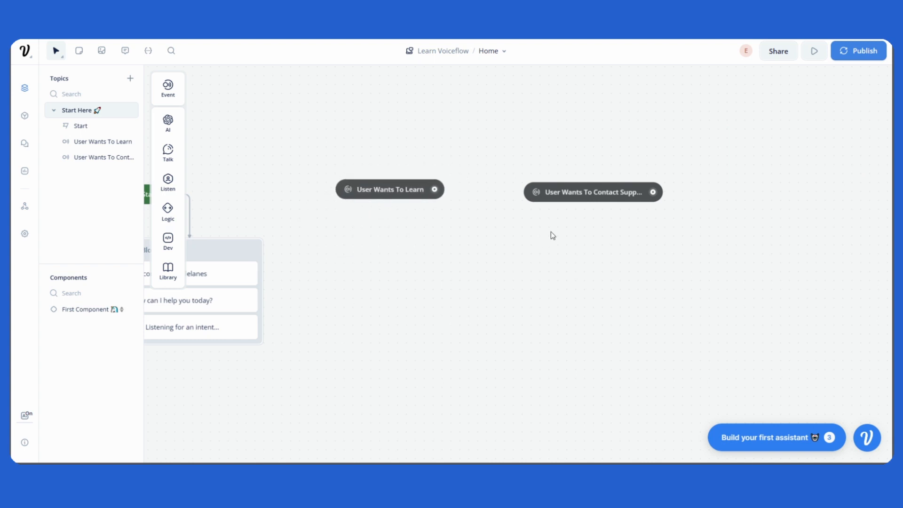
pyautogui.moveTo(586, 195)
pyautogui.mouseDown()
pyautogui.moveTo(586, 235)
pyautogui.moveTo(591, 172)
pyautogui.moveTo(609, 213)
pyautogui.moveTo(615, 199)
pyautogui.moveTo(582, 195)
pyautogui.mouseUp()
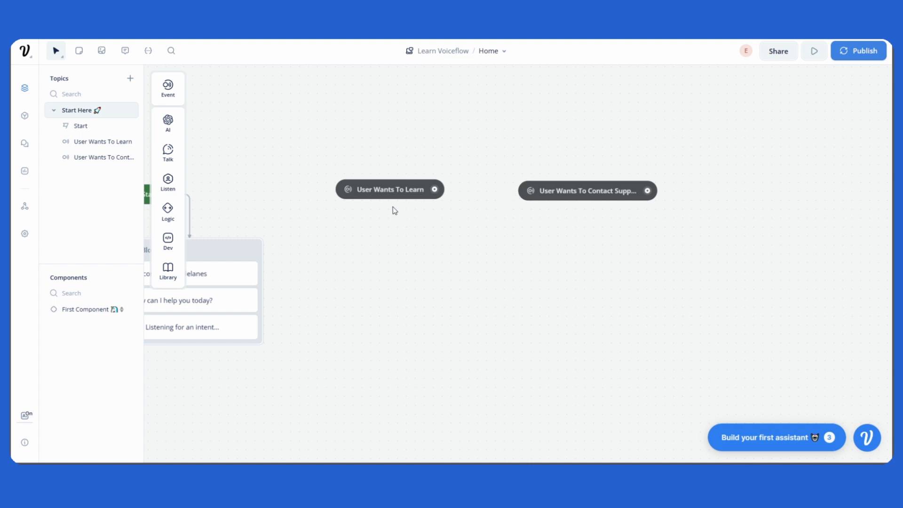
pyautogui.moveTo(384, 201); pyautogui.dragTo(375, 204)
# Step: Add a Text block below the User Wants To Learn intent and connect the intent to it
pyautogui.moveTo(175, 163)
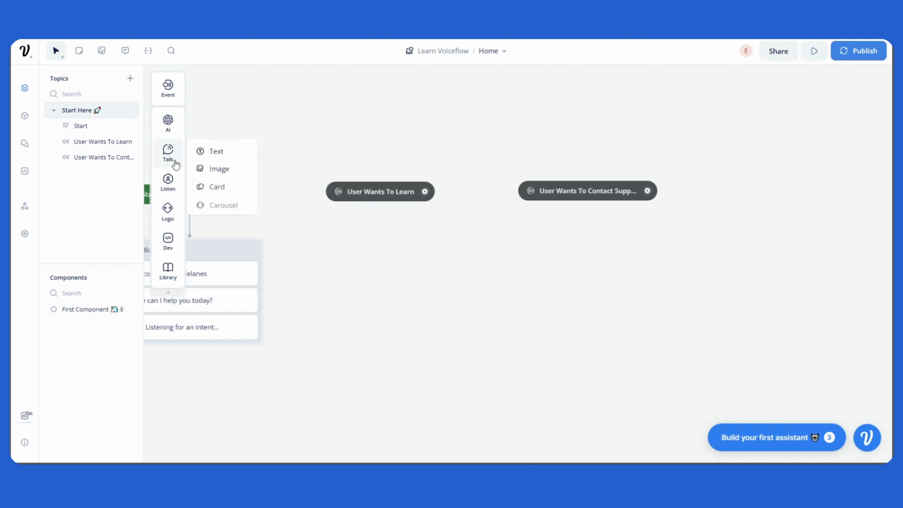
pyautogui.moveTo(202, 152); pyautogui.dragTo(399, 227)
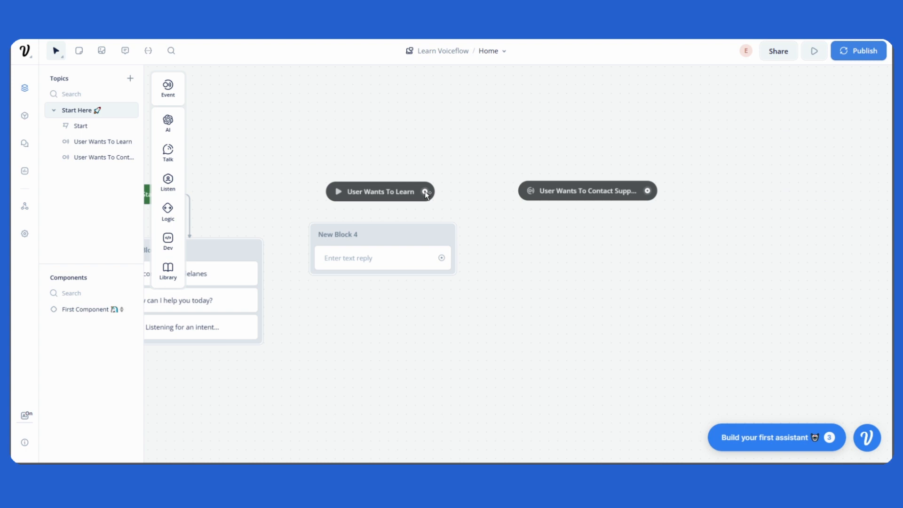
pyautogui.moveTo(425, 191); pyautogui.dragTo(370, 231)
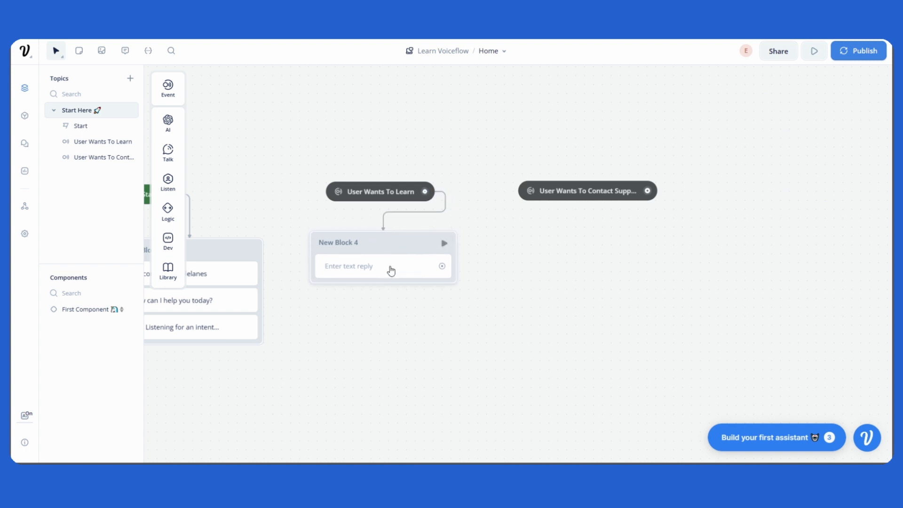
# Step: Set the text reply in New Block 4 to "That's great! We have a tutorial on Youtube"
pyautogui.click(383, 275)
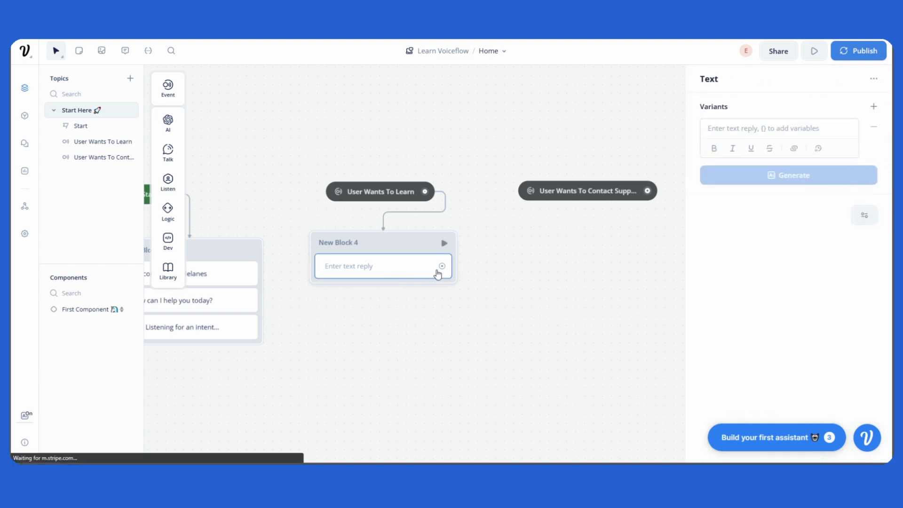
pyautogui.click(733, 129)
pyautogui.write("That'")
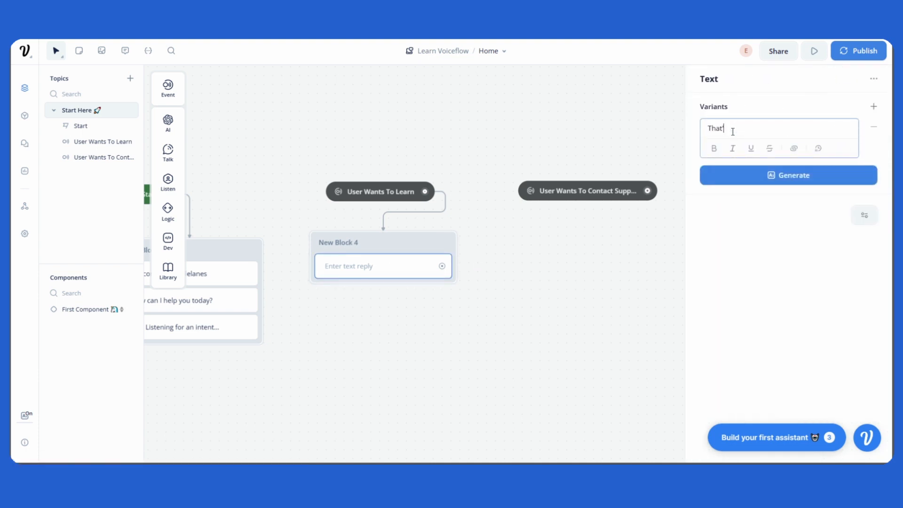
pyautogui.write('s great! We have a tutorial on Youtube')
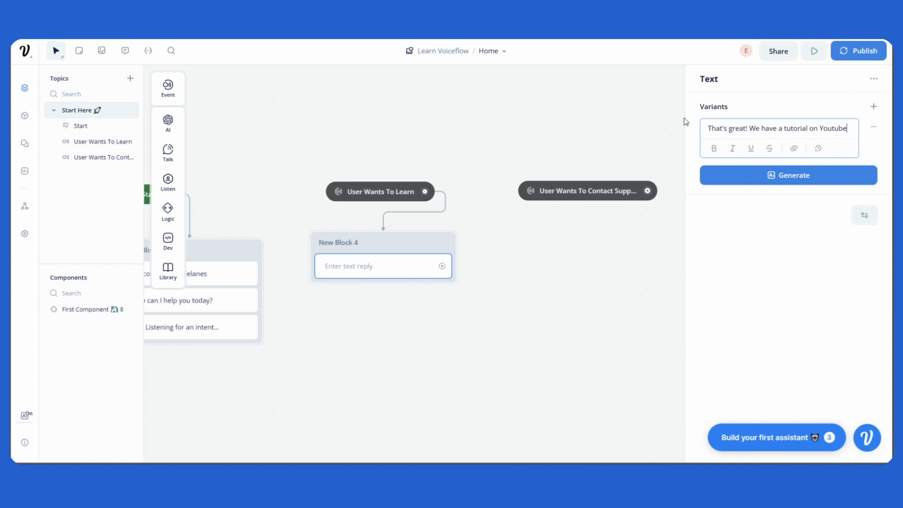
pyautogui.click(626, 113)
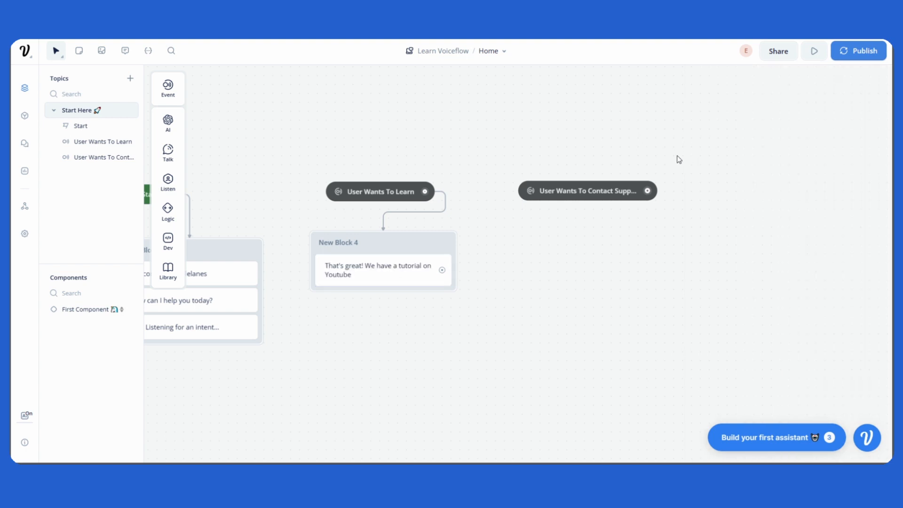
# Step: Move the User Wants To Contact Support intent slightly right, then add a Text block below it and connect the two
pyautogui.hscroll(2, 645, 165)
pyautogui.moveTo(566, 186); pyautogui.dragTo(576, 184)
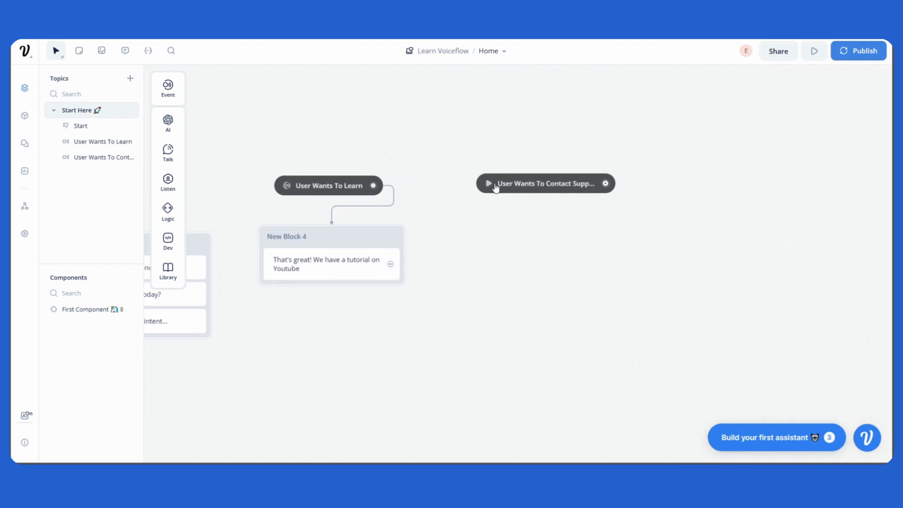
pyautogui.moveTo(179, 158)
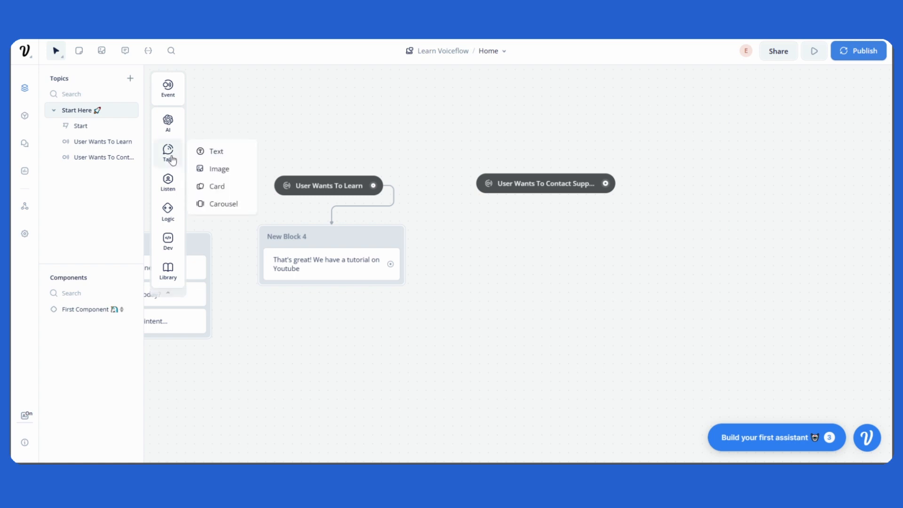
pyautogui.moveTo(219, 151); pyautogui.dragTo(546, 238)
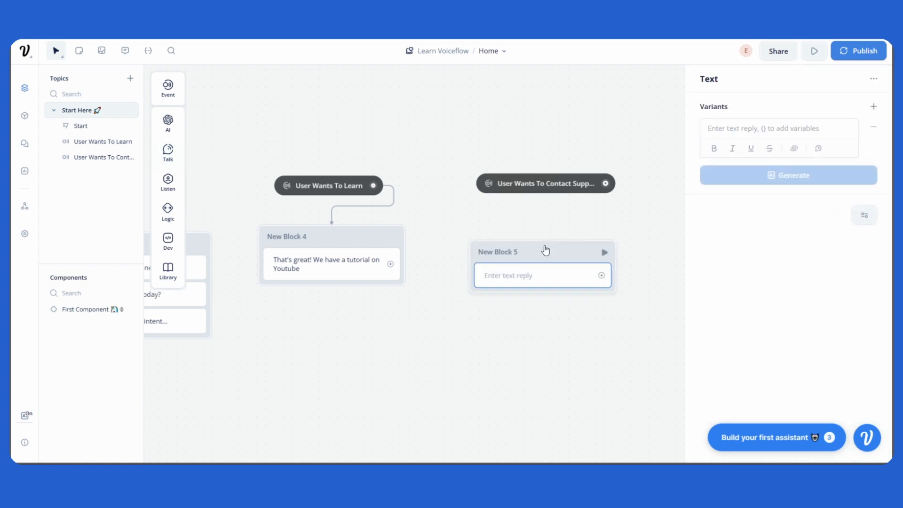
pyautogui.moveTo(606, 184); pyautogui.dragTo(549, 238)
# Step: Set the text reply in New Block 5 to "Here's our email!"
pyautogui.click(552, 256)
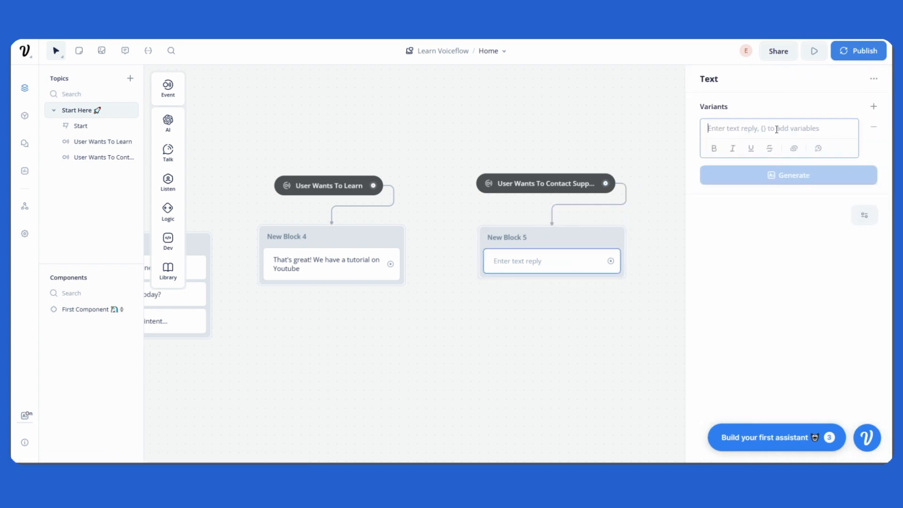
pyautogui.write("Here's ")
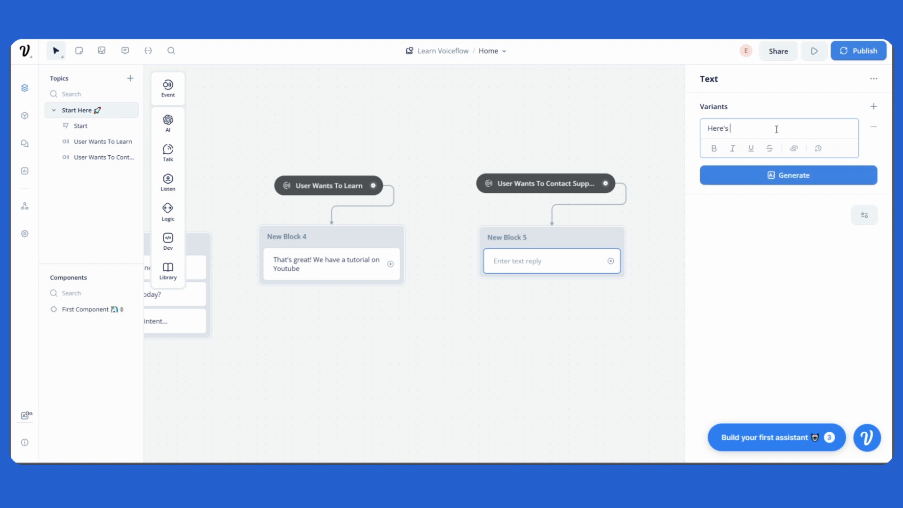
pyautogui.write('our email!')
pyautogui.click(662, 139)
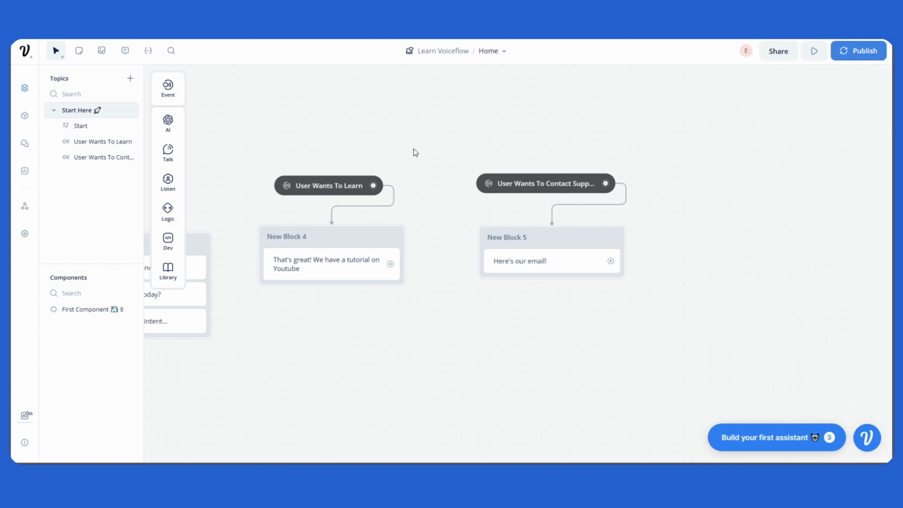
# Step: Reposition the User Wants To Learn and User Wants To Contact Support intents together with New Block 4 and New Block 5 beneath them
pyautogui.moveTo(414, 149); pyautogui.dragTo(429, 145)
pyautogui.moveTo(344, 175)
pyautogui.mouseDown()
pyautogui.moveTo(343, 158)
pyautogui.moveTo(358, 166)
pyautogui.mouseUp()
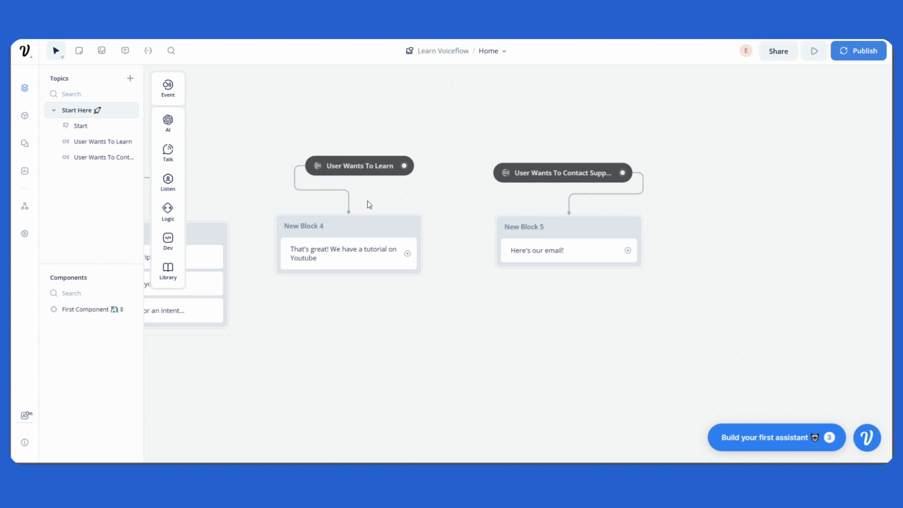
pyautogui.moveTo(371, 249); pyautogui.dragTo(428, 252)
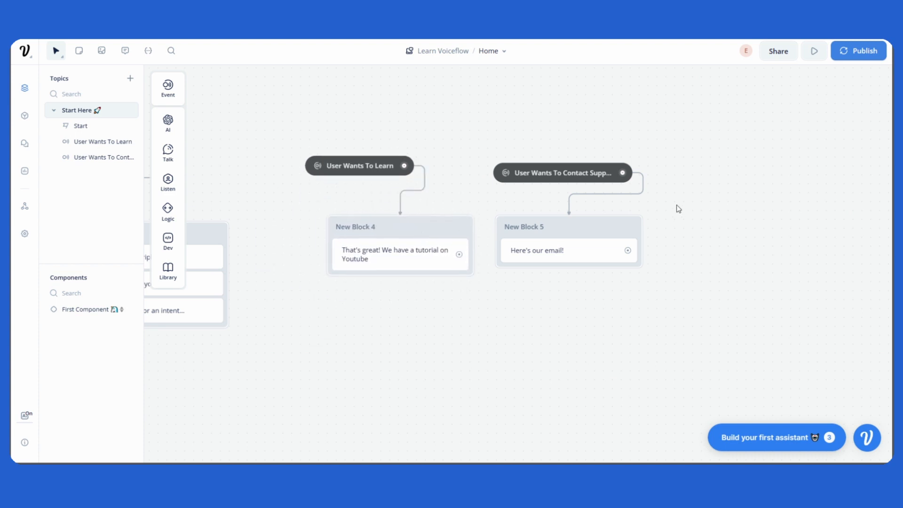
pyautogui.scroll(1, 677, 206)
pyautogui.moveTo(593, 177); pyautogui.dragTo(619, 172)
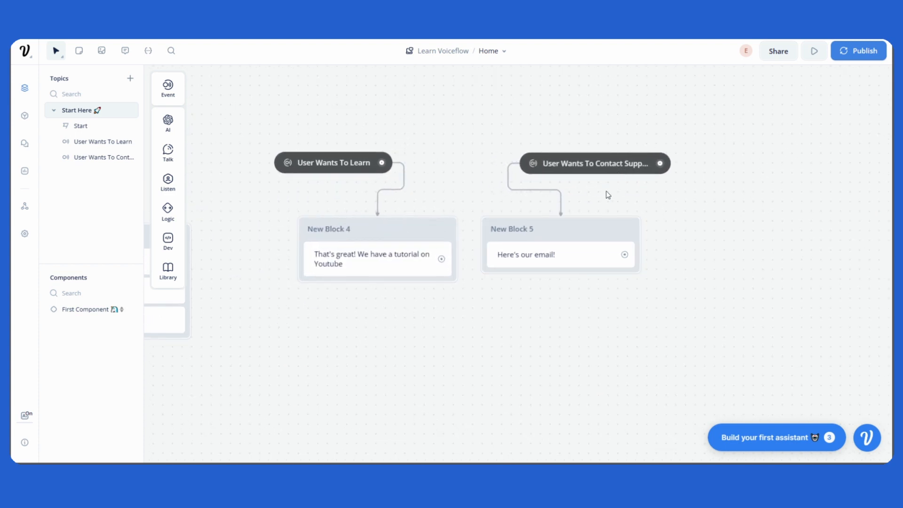
pyautogui.moveTo(573, 239); pyautogui.dragTo(615, 246)
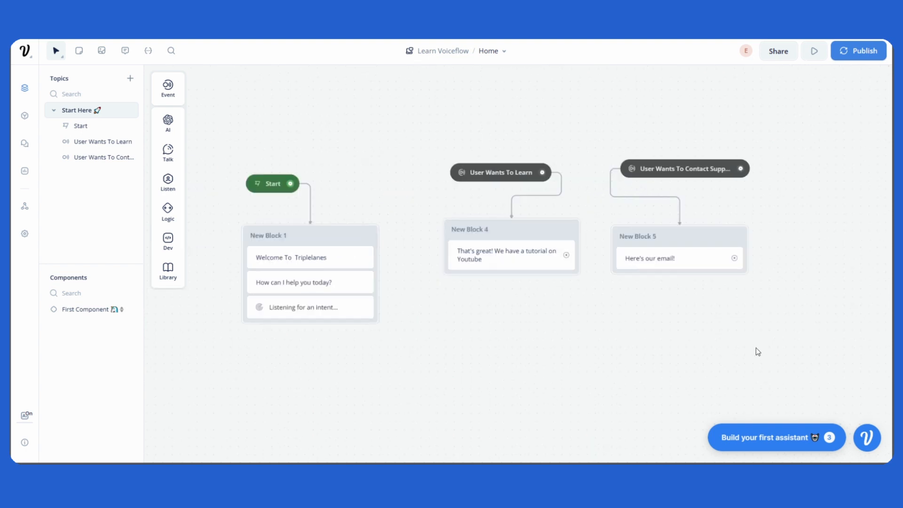
pyautogui.moveTo(705, 342); pyautogui.dragTo(712, 332)
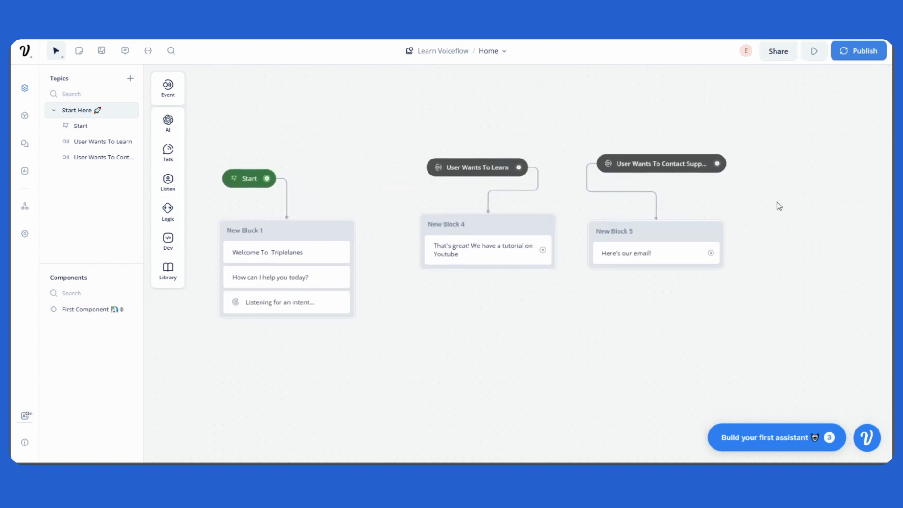
# Step: Run a test of the assistant and send it the message "Teach me how to build a chatbot"
pyautogui.click(813, 52)
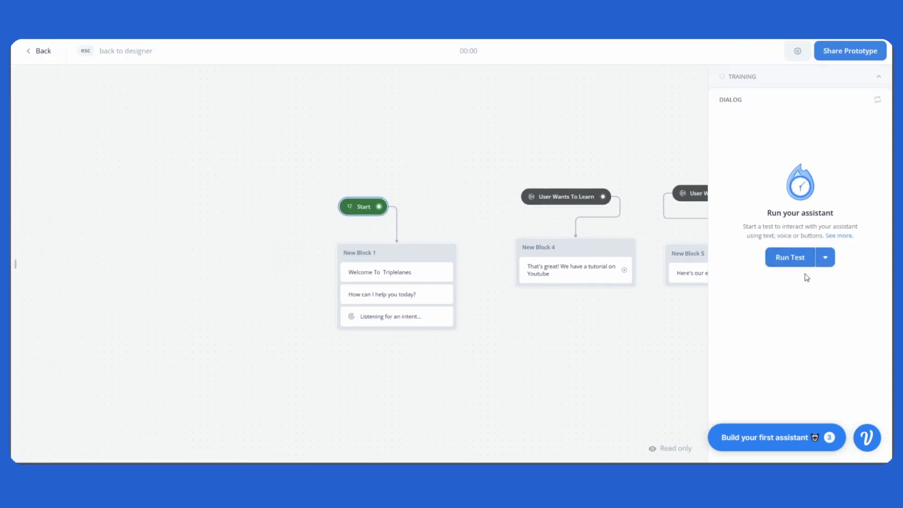
pyautogui.click(800, 261)
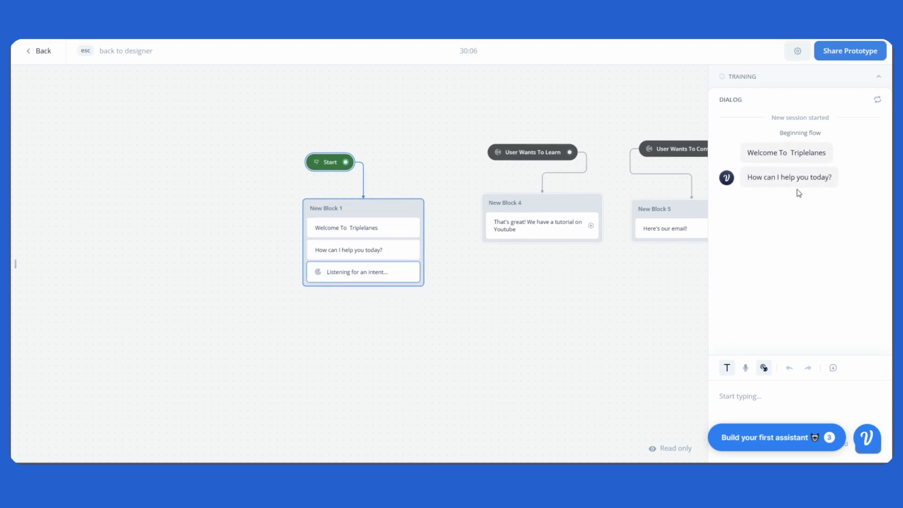
pyautogui.scroll(2, 383, 240)
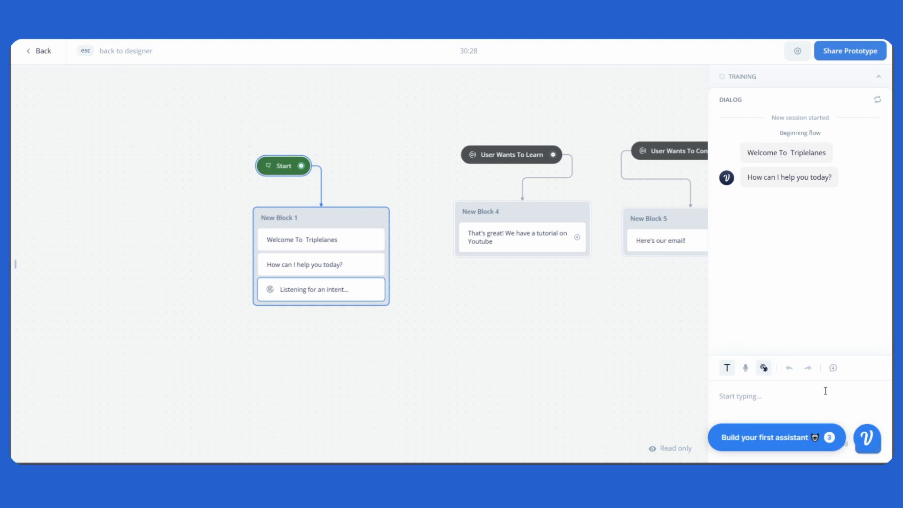
pyautogui.write('Teach me how to build a chatbot')
pyautogui.press('Return')
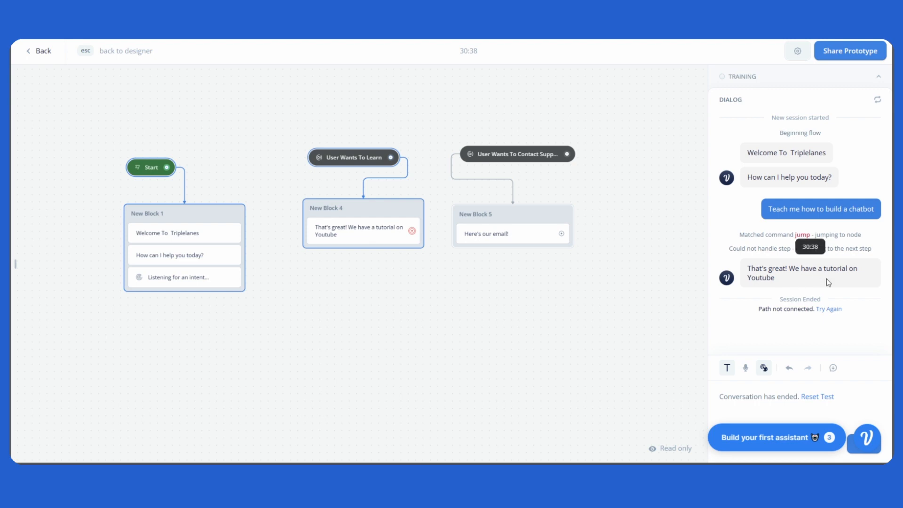
pyautogui.moveTo(338, 160)
pyautogui.mouseDown()
pyautogui.moveTo(300, 155)
pyautogui.moveTo(338, 177)
pyautogui.moveTo(342, 168)
pyautogui.mouseUp()
# Step: Return to the designer and move New Block 4 slightly left beneath the User Wants To Learn intent
pyautogui.press('Escape')
pyautogui.click(378, 152)
pyautogui.moveTo(361, 221); pyautogui.dragTo(335, 224)
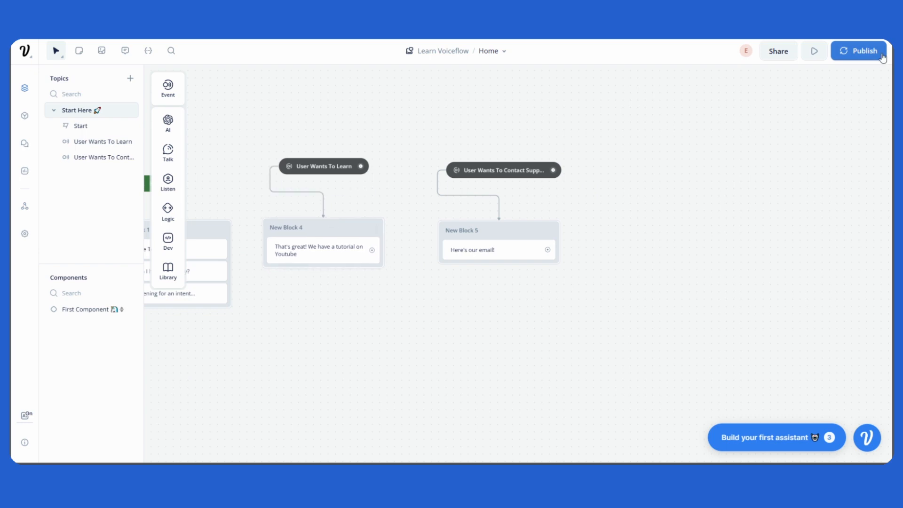
# Step: Run a new test of the assistant and send the message "I want to contact support"
pyautogui.click(815, 53)
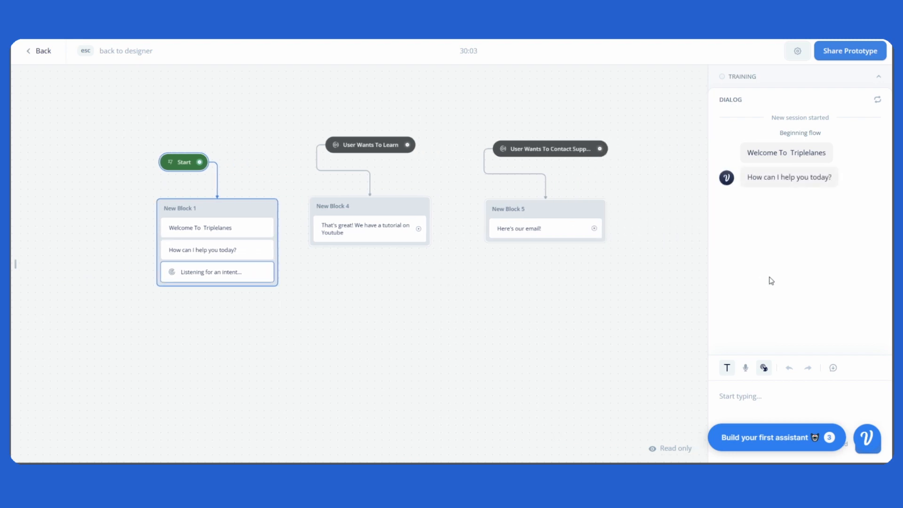
pyautogui.click(771, 398)
pyautogui.write('I want to contact su')
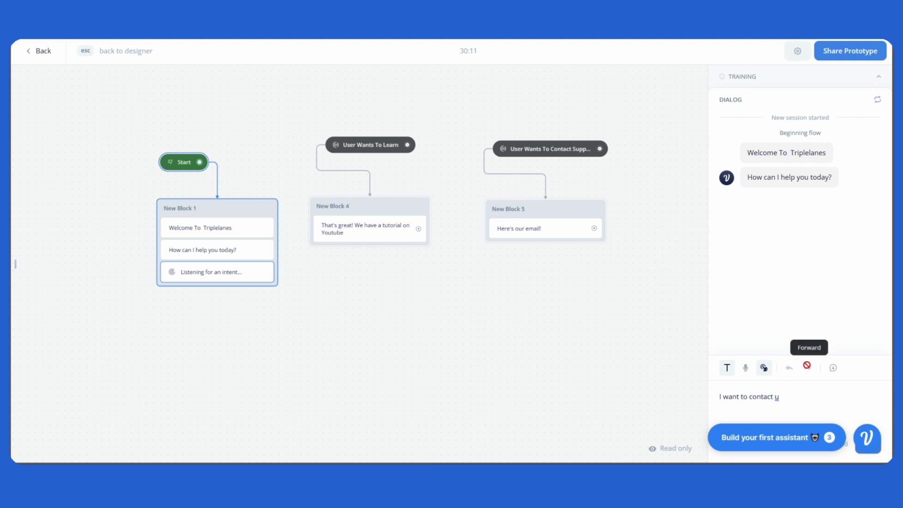
pyautogui.write('pport')
pyautogui.press('Return')
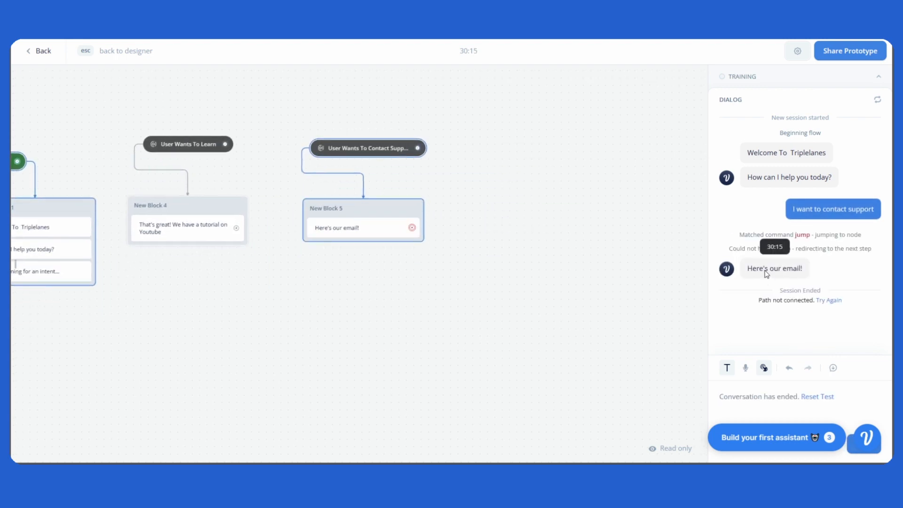
# Step: Go back to the designer and move New Block 4 and New Block 5 closer together beneath their intents
pyautogui.moveTo(378, 195); pyautogui.dragTo(465, 275)
pyautogui.moveTo(467, 261); pyautogui.dragTo(499, 250)
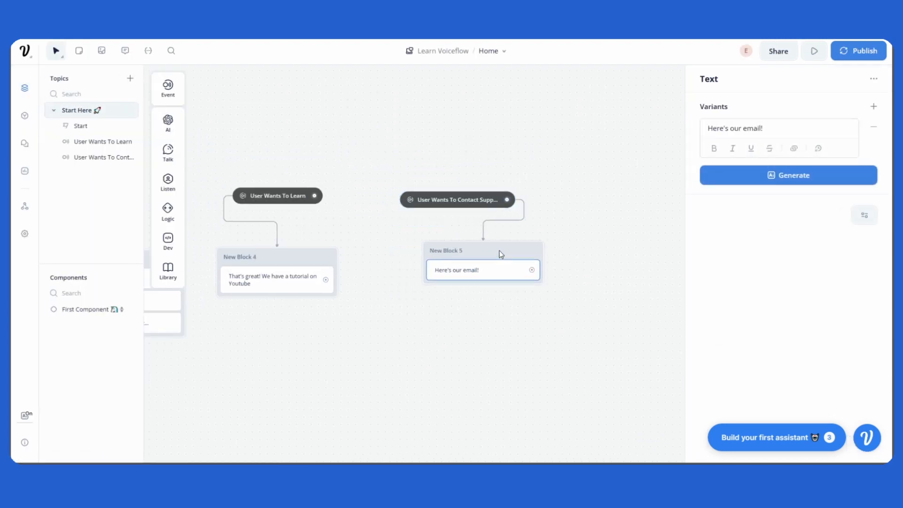
pyautogui.moveTo(499, 250); pyautogui.dragTo(462, 259)
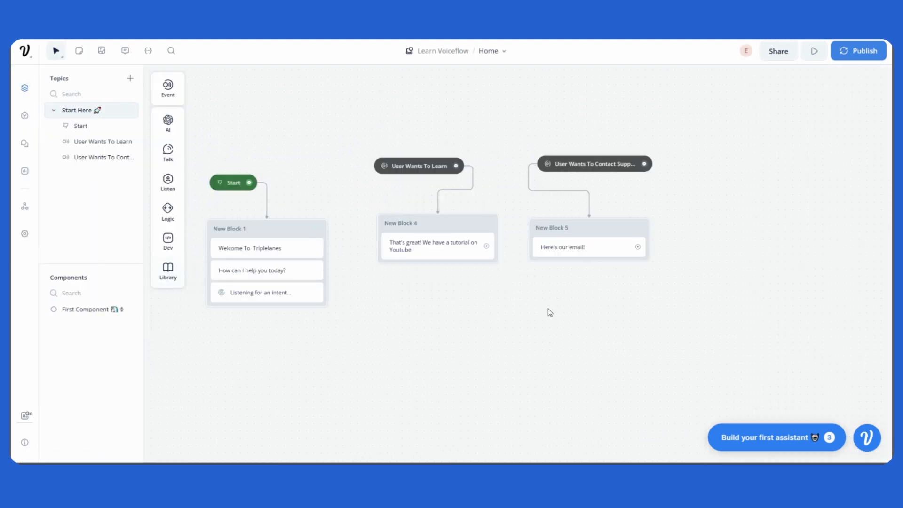
pyautogui.moveTo(547, 312); pyautogui.dragTo(584, 316)
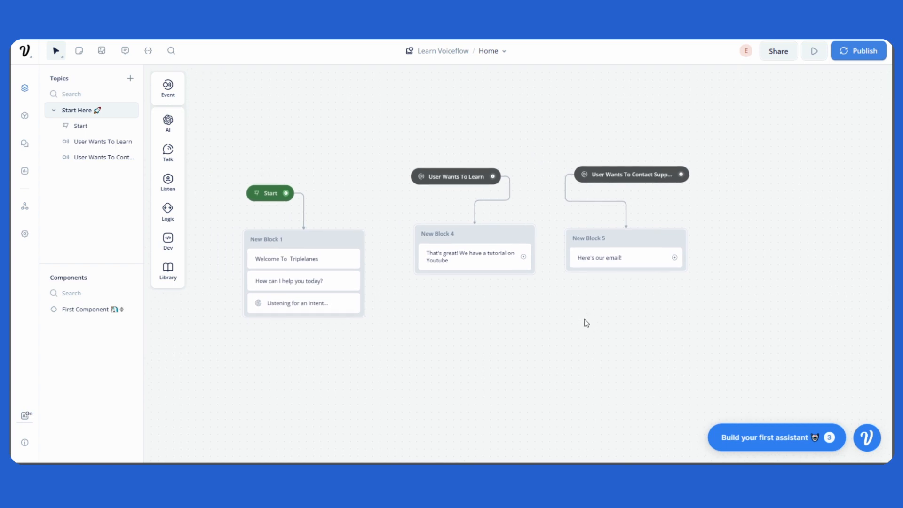
pyautogui.moveTo(616, 317); pyautogui.dragTo(594, 317)
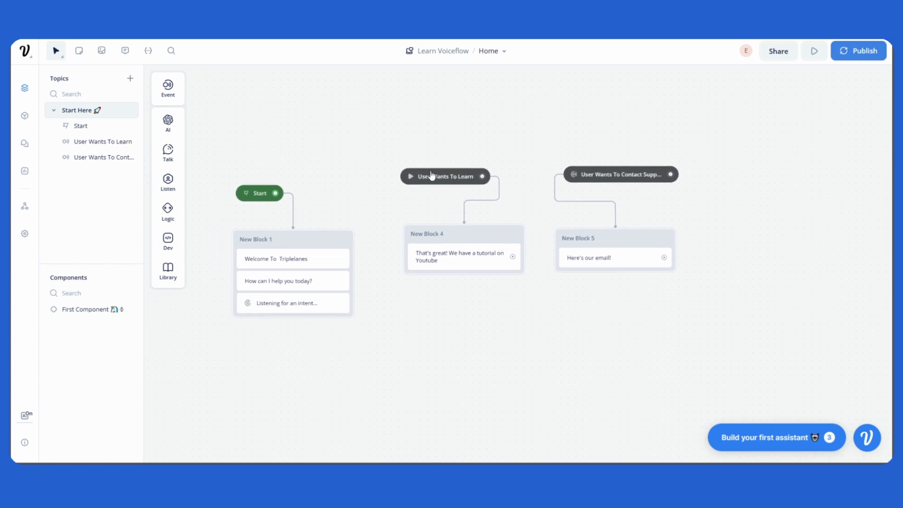
# Step: Shift the User Wants To Learn intent slightly right and raise New Block 4 and New Block 5 to the same level
pyautogui.moveTo(442, 184)
pyautogui.mouseDown()
pyautogui.moveTo(431, 178)
pyautogui.moveTo(464, 180)
pyautogui.moveTo(452, 185)
pyautogui.mouseUp()
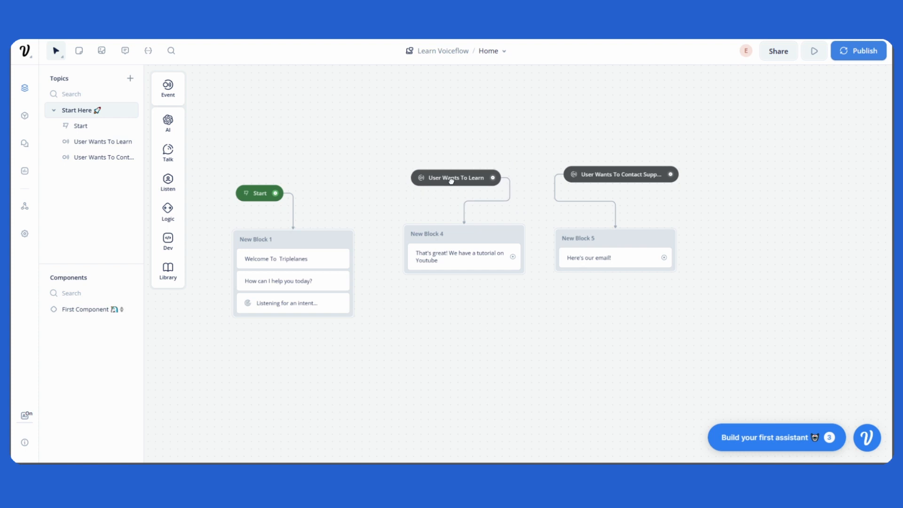
pyautogui.moveTo(478, 239); pyautogui.dragTo(476, 236)
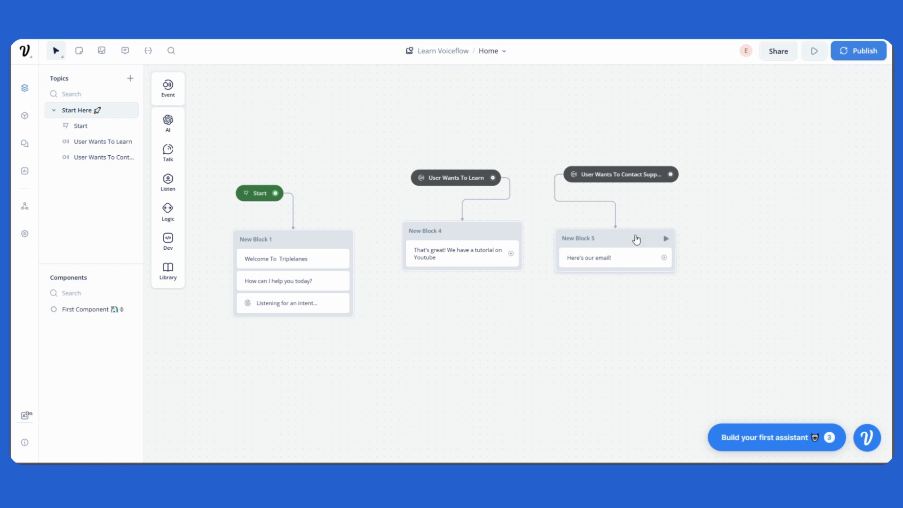
pyautogui.moveTo(635, 235); pyautogui.dragTo(634, 228)
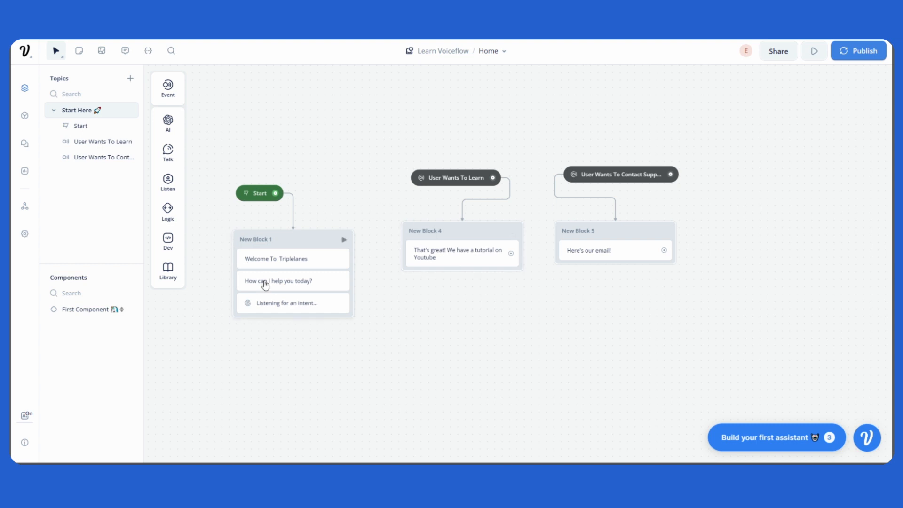
# Step: Move New Block 1 slightly left beneath the Start block
pyautogui.scroll(5, 278, 320)
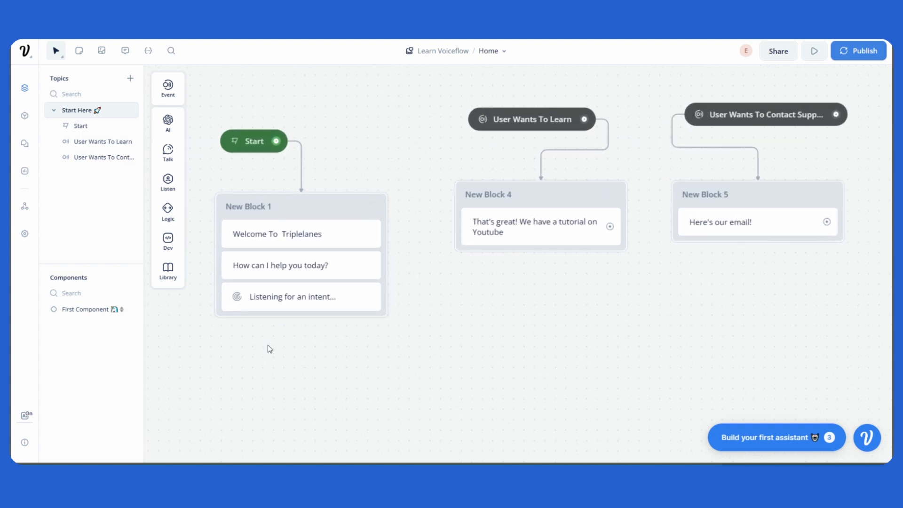
pyautogui.moveTo(269, 348); pyautogui.dragTo(375, 379)
pyautogui.moveTo(440, 236); pyautogui.dragTo(420, 236)
pyautogui.moveTo(683, 337); pyautogui.dragTo(536, 337)
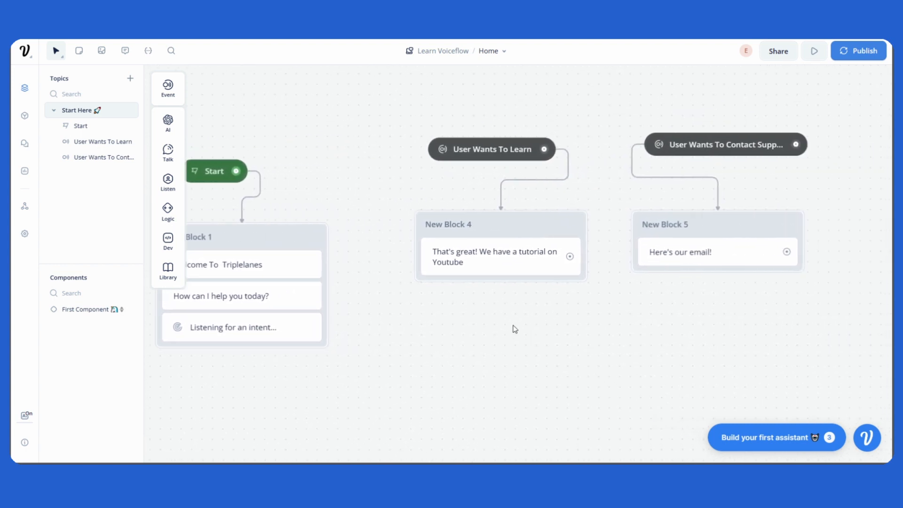
# Step: Add a Buttons step below the text reply in New Block 4 and another in New Block 5
pyautogui.moveTo(167, 181)
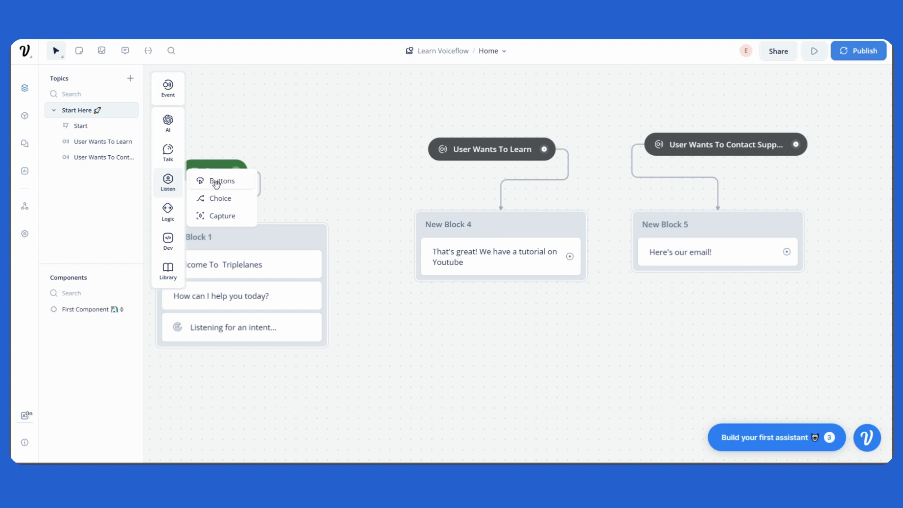
pyautogui.moveTo(216, 183); pyautogui.dragTo(493, 282)
pyautogui.moveTo(635, 322); pyautogui.dragTo(434, 321)
pyautogui.moveTo(168, 181)
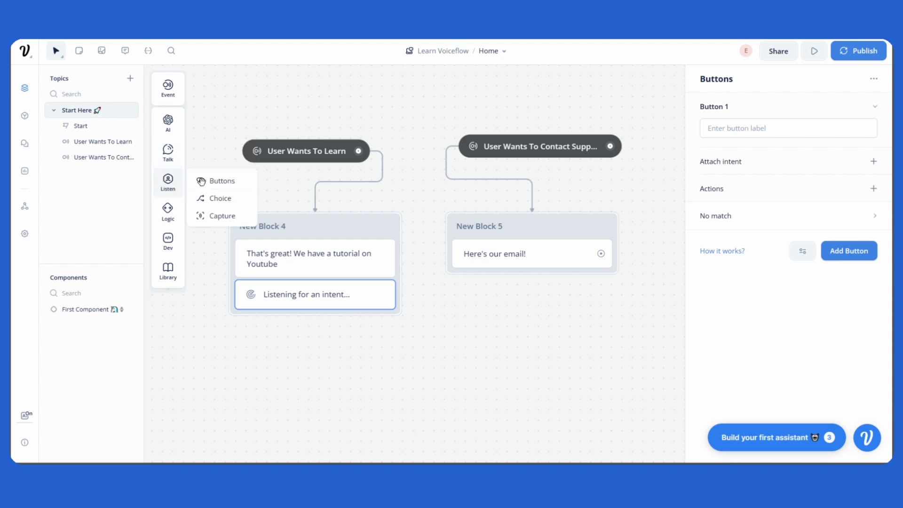
pyautogui.moveTo(202, 182); pyautogui.dragTo(527, 283)
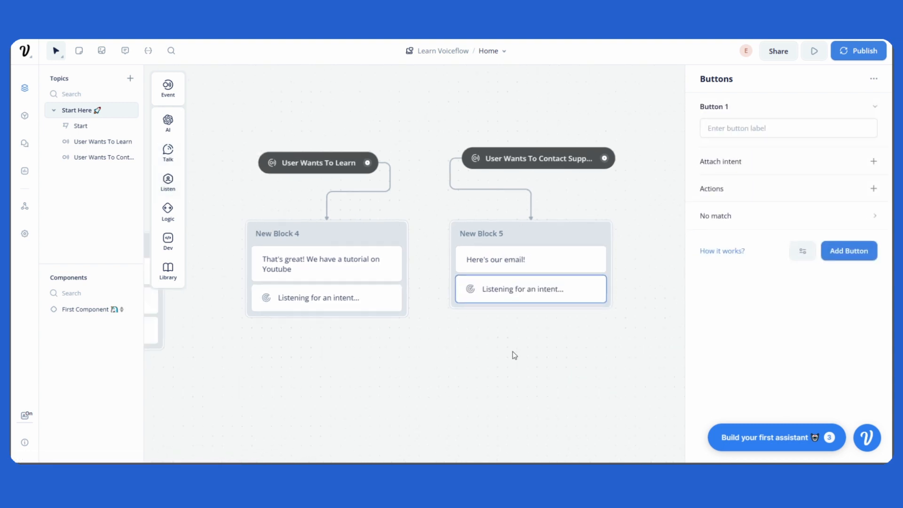
pyautogui.scroll(-2, 514, 355)
pyautogui.moveTo(514, 356); pyautogui.dragTo(555, 303)
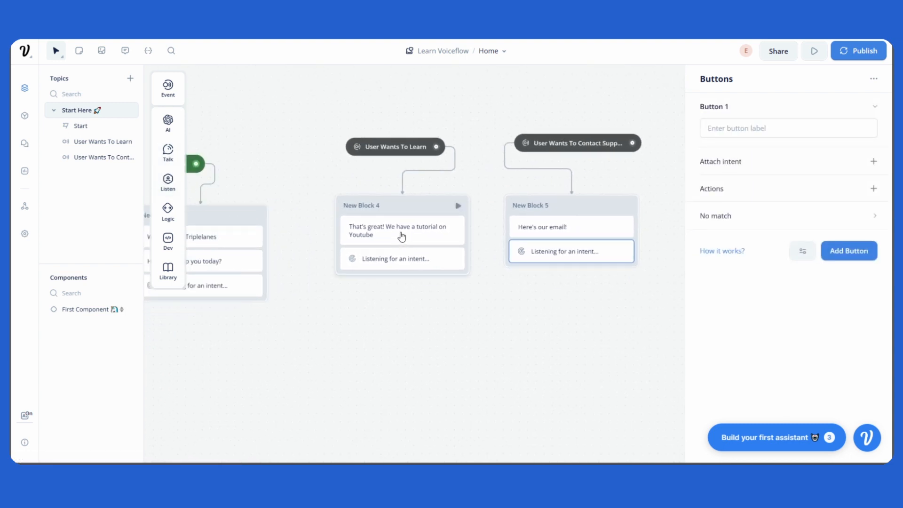
pyautogui.moveTo(402, 237); pyautogui.dragTo(405, 232)
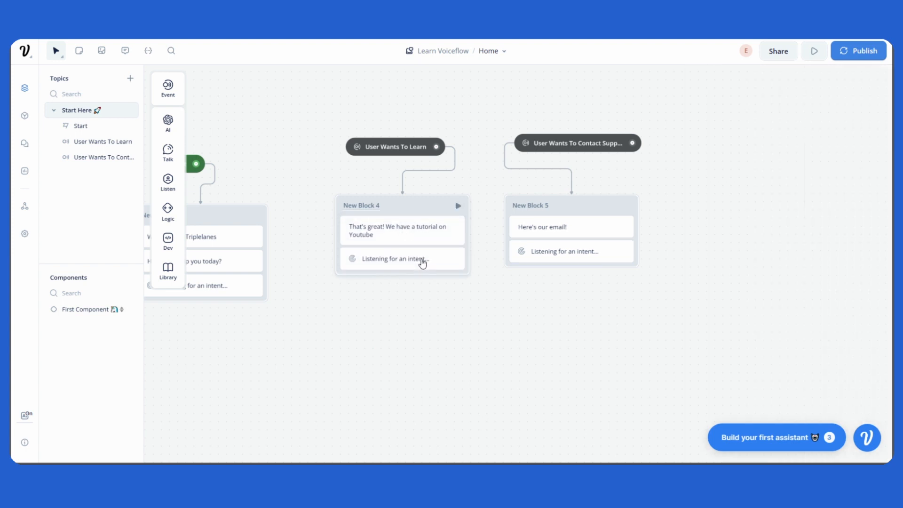
# Step: Level the User Wants To Contact Support intent with User Wants To Learn, and move the Start block slightly left
pyautogui.scroll(-3, 453, 292)
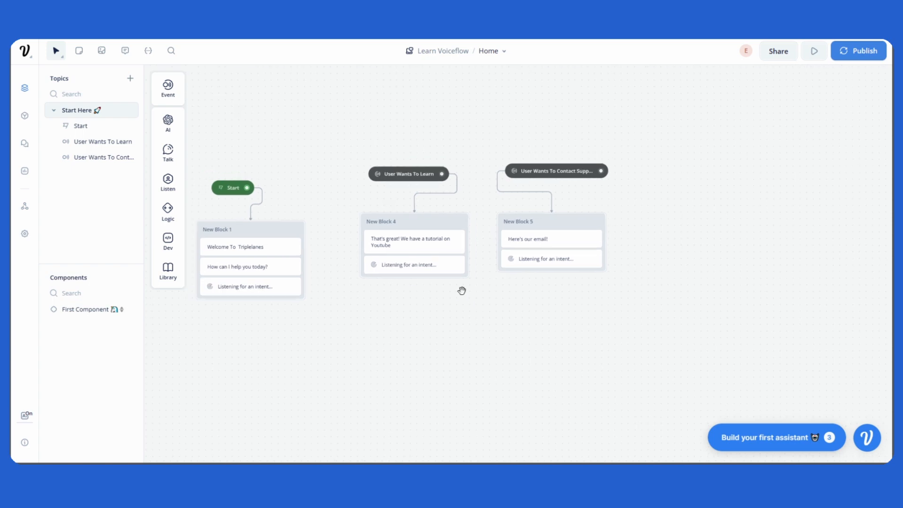
pyautogui.moveTo(462, 290); pyautogui.dragTo(496, 294)
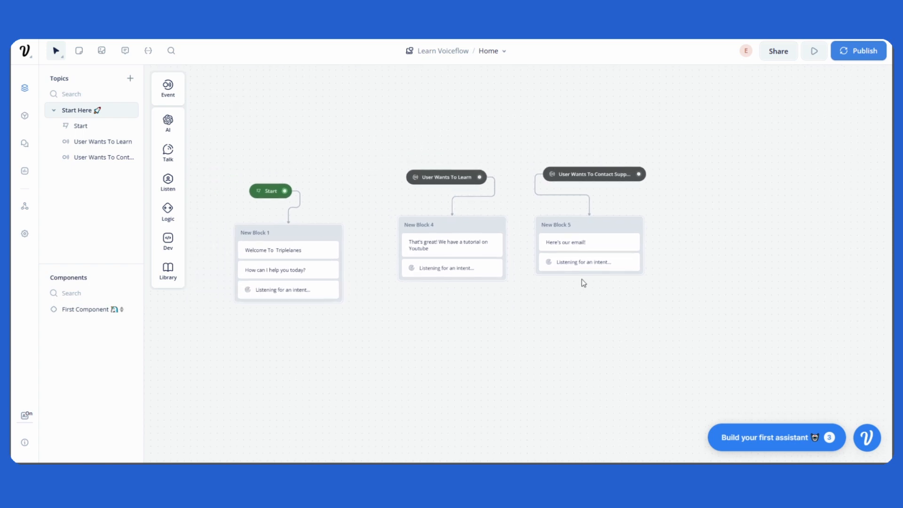
pyautogui.moveTo(589, 174); pyautogui.dragTo(587, 177)
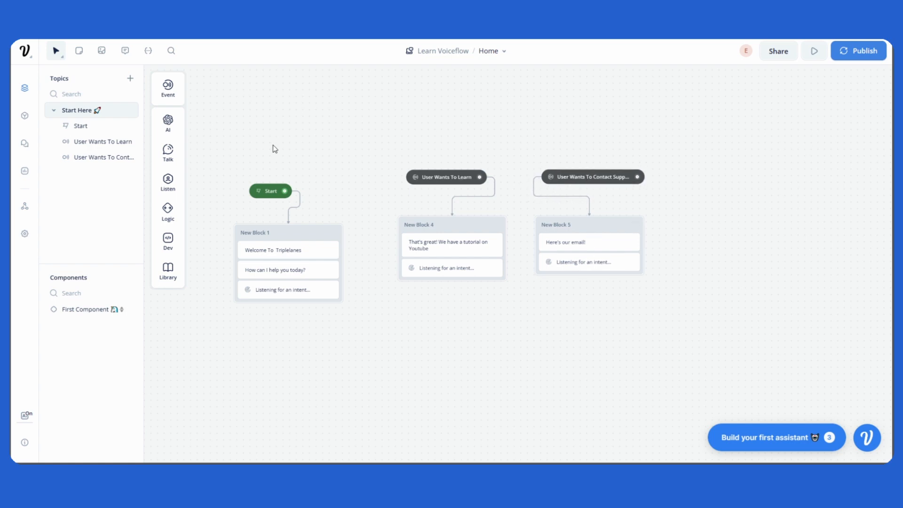
pyautogui.moveTo(271, 191); pyautogui.dragTo(253, 191)
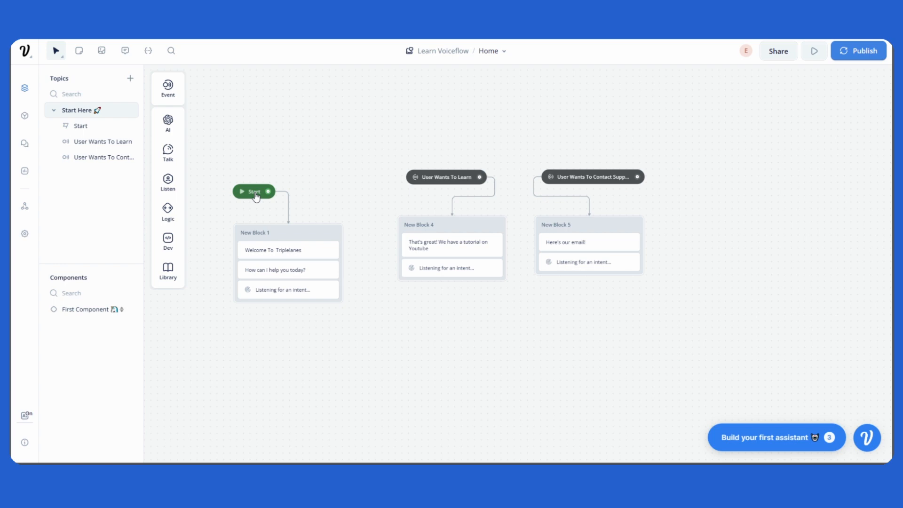
# Step: Add an intent trigger above the Start block, connect it to New Block 1, and move it down closer to that block
pyautogui.moveTo(166, 98)
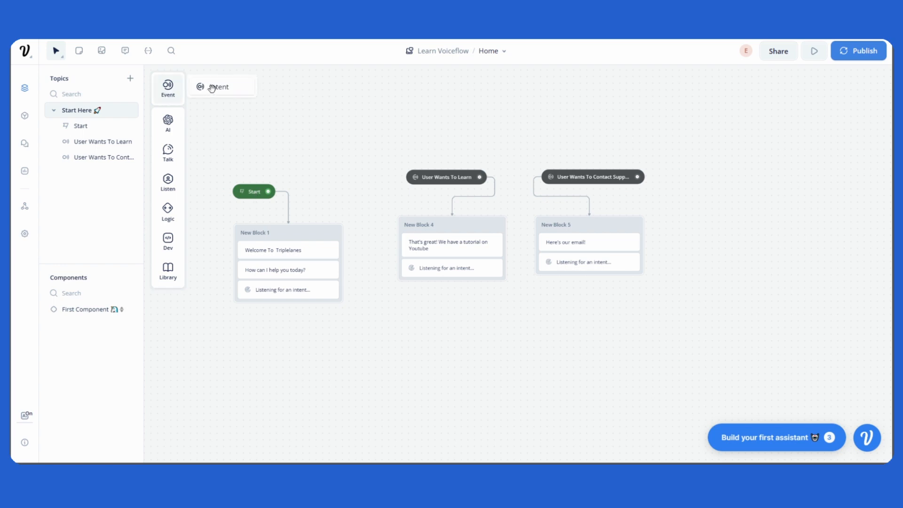
pyautogui.moveTo(211, 87); pyautogui.dragTo(334, 124)
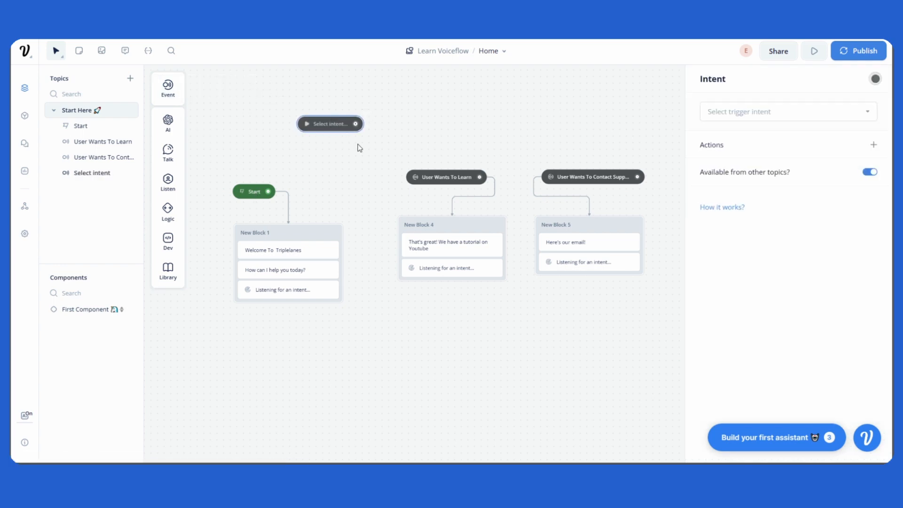
pyautogui.moveTo(470, 221)
pyautogui.mouseDown()
pyautogui.moveTo(447, 272)
pyautogui.moveTo(513, 252)
pyautogui.moveTo(430, 280)
pyautogui.moveTo(444, 240)
pyautogui.moveTo(465, 213)
pyautogui.moveTo(468, 221)
pyautogui.mouseUp()
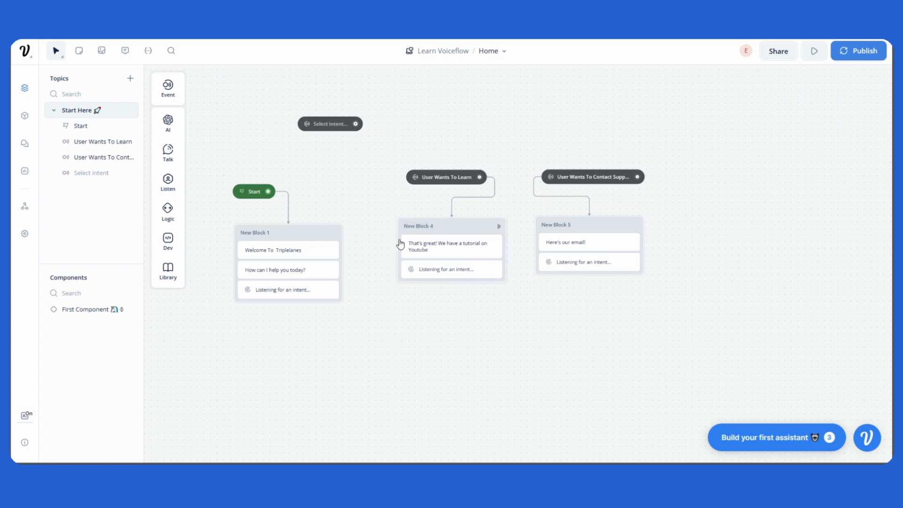
pyautogui.moveTo(355, 124); pyautogui.dragTo(316, 237)
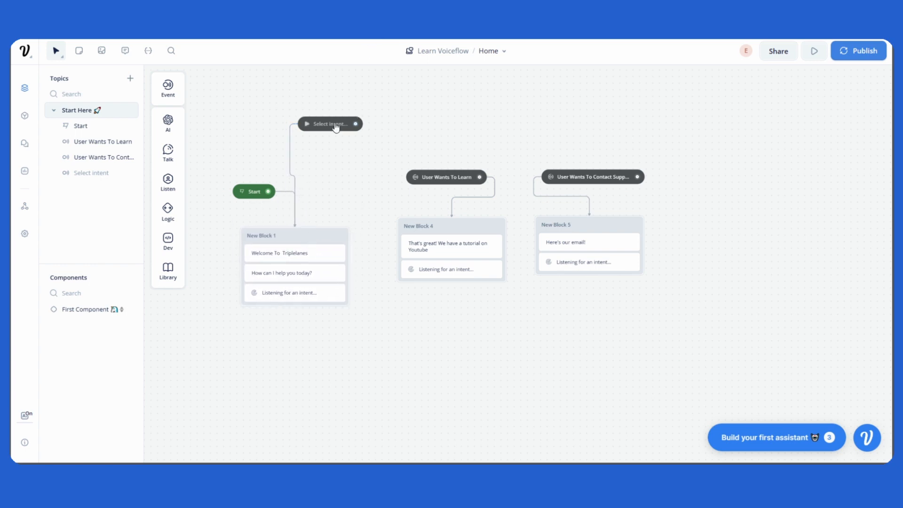
pyautogui.moveTo(329, 124); pyautogui.dragTo(332, 156)
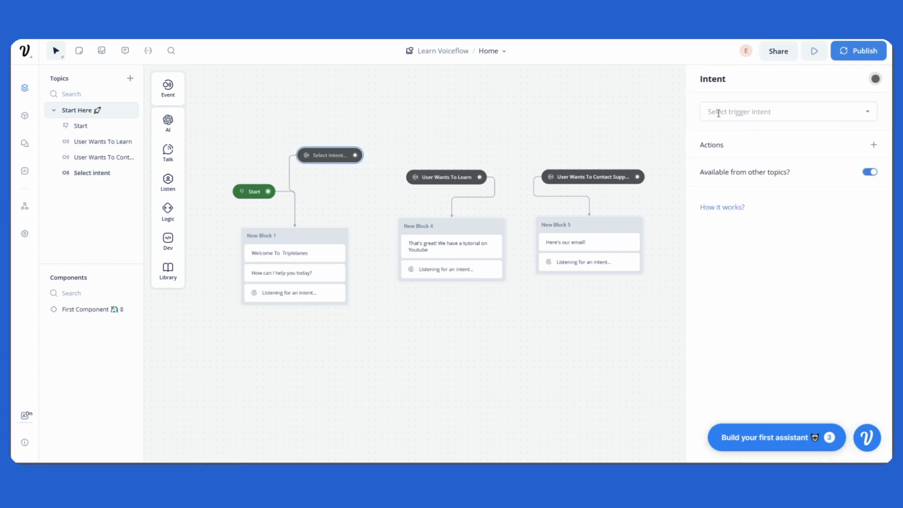
# Step: Start a new intent for the unassigned trigger and name it Start Over
pyautogui.click(788, 115)
pyautogui.scroll(-3, 789, 202)
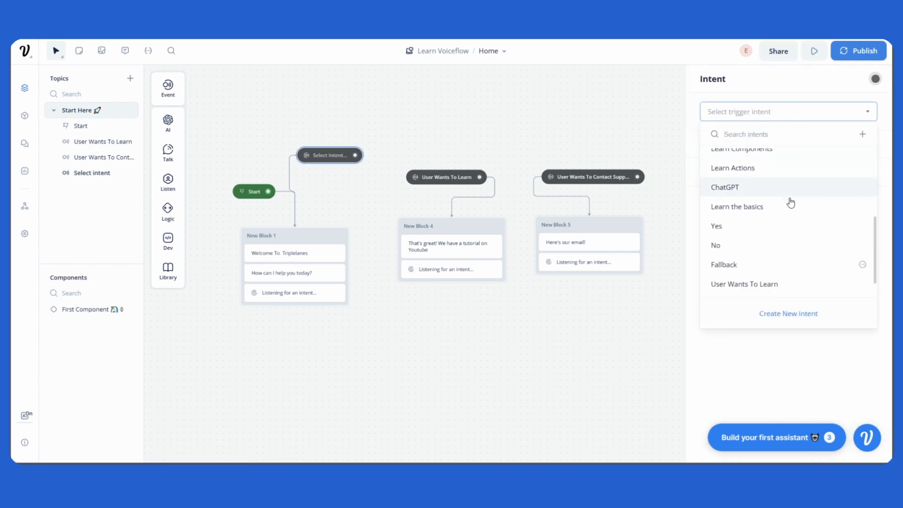
pyautogui.click(790, 316)
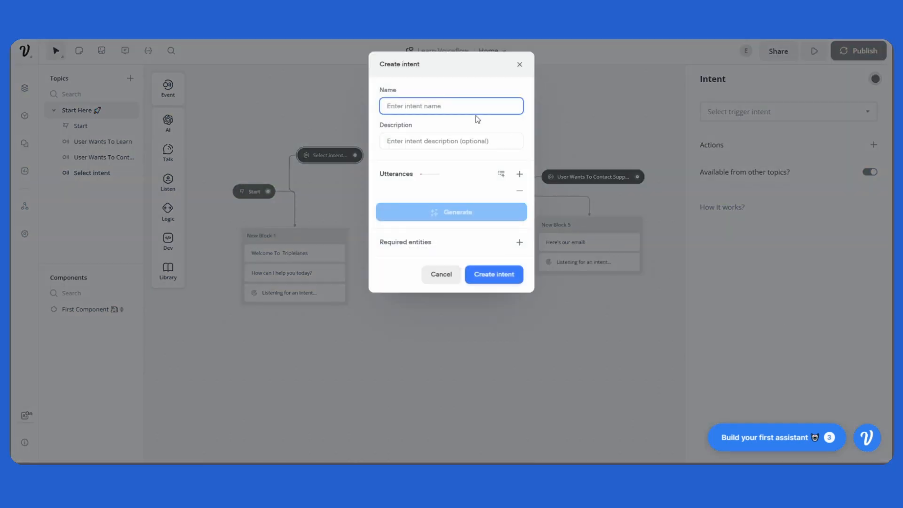
pyautogui.write('Star')
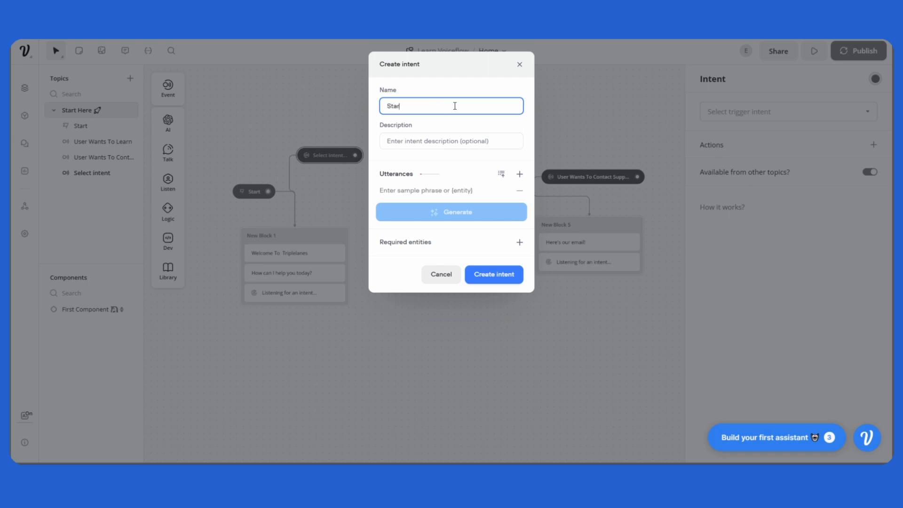
pyautogui.write('t Ove')
# Step: Enter "user wants to start over" as the new intent's description
pyautogui.click(445, 147)
pyautogui.write('su')
pyautogui.press('BackSpace')
pyautogui.press('BackSpace')
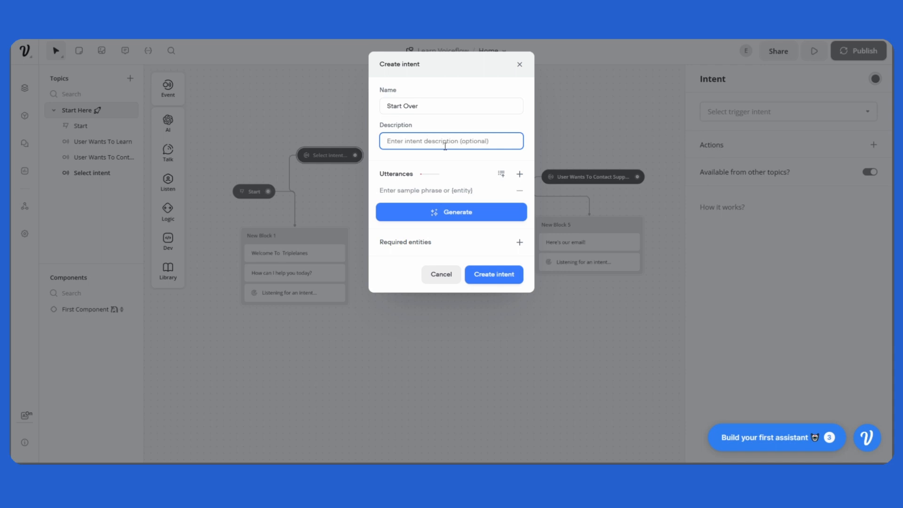
pyautogui.write('yuser')
pyautogui.press('BackSpace')
pyautogui.press('BackSpace')
pyautogui.write('user wants to start over')
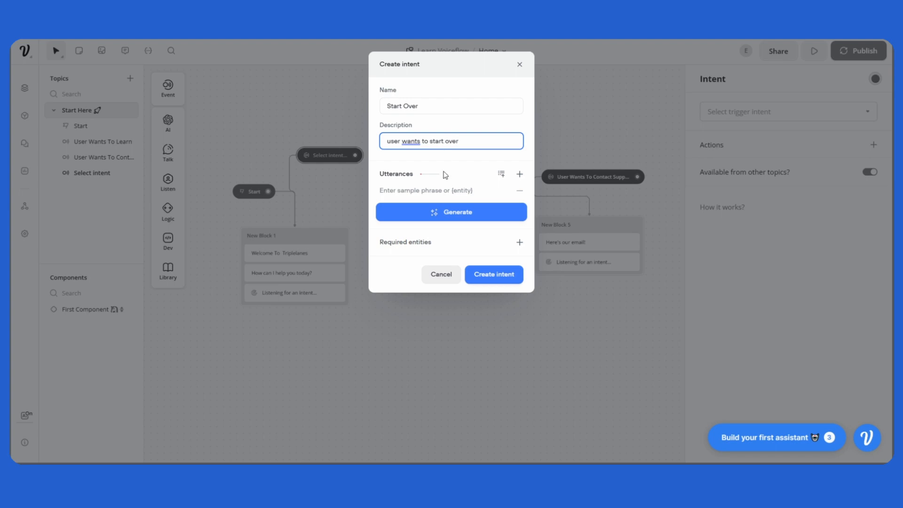
# Step: Add the utterances "Start over" and "Home" to the Start Over intent
pyautogui.click(449, 193)
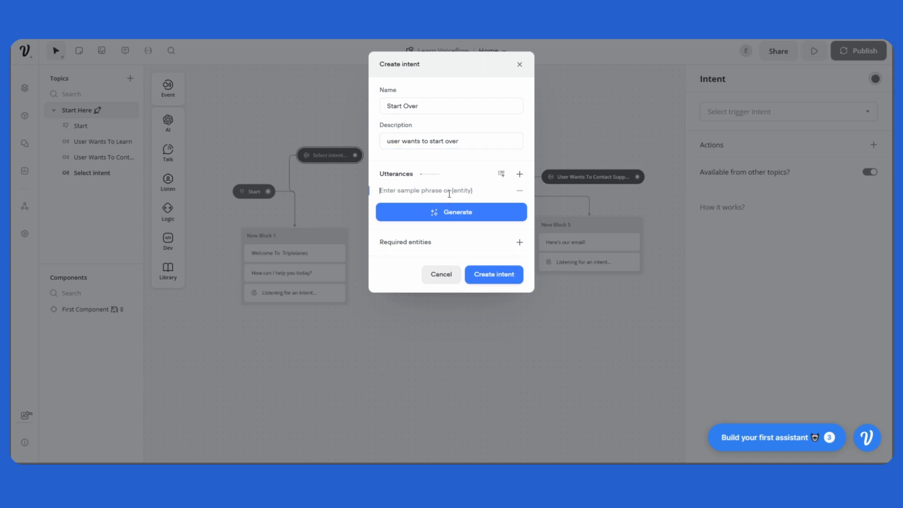
pyautogui.write('Start over')
pyautogui.press('Return')
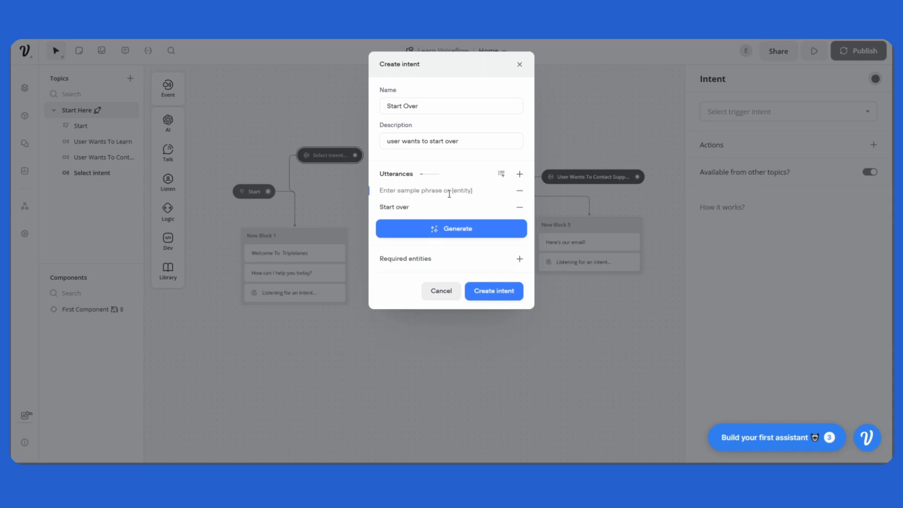
pyautogui.write('HOme')
pyautogui.press('BackSpace')
pyautogui.press('BackSpace')
pyautogui.write('ome')
pyautogui.press('Return')
# Step: Add two more utterances, "I want to start over" and "reset", to the Start Over intent
pyautogui.write('I wa')
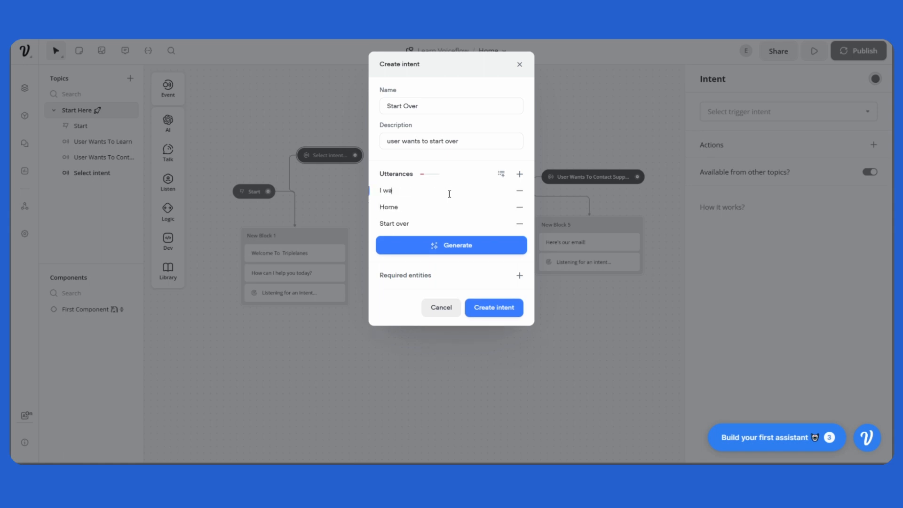
pyautogui.write('nt to start over')
pyautogui.press('Return')
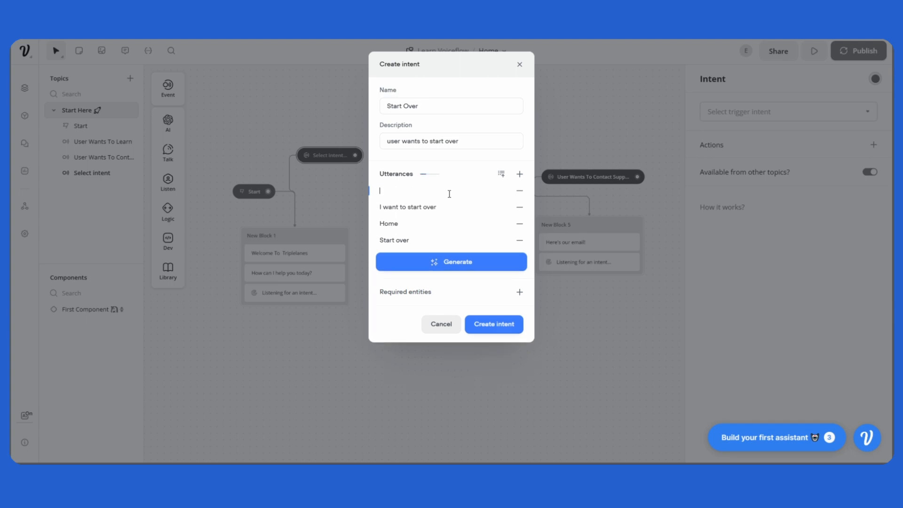
pyautogui.write('reset')
pyautogui.press('Return')
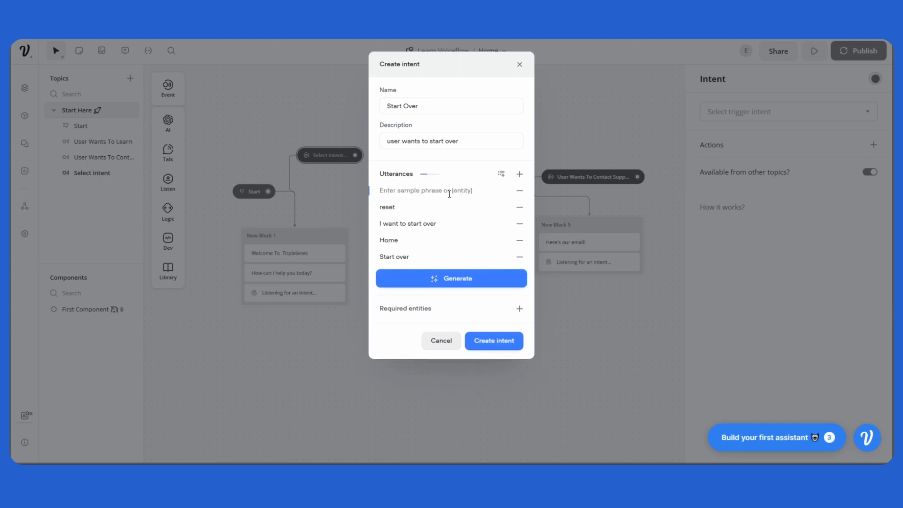
# Step: Generate 10 sample phrases for the Start Over intent and create it
pyautogui.click(453, 286)
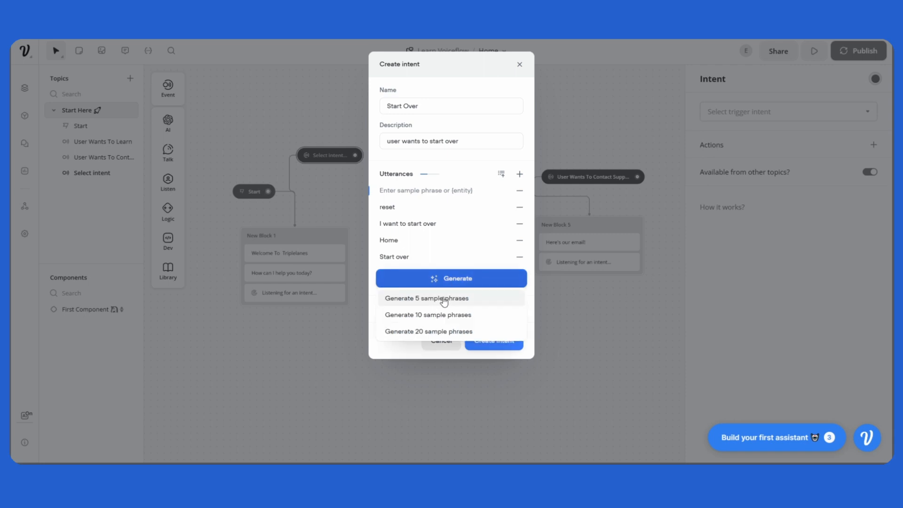
pyautogui.click(443, 315)
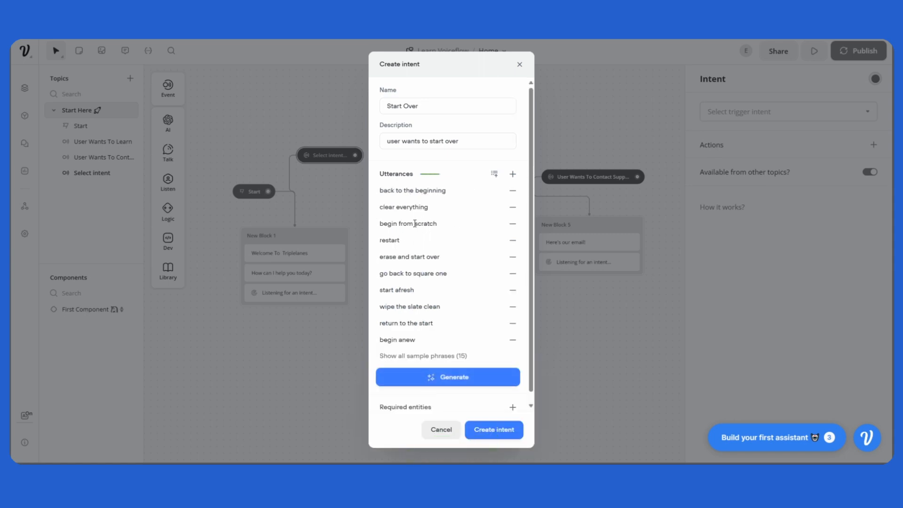
pyautogui.click(505, 434)
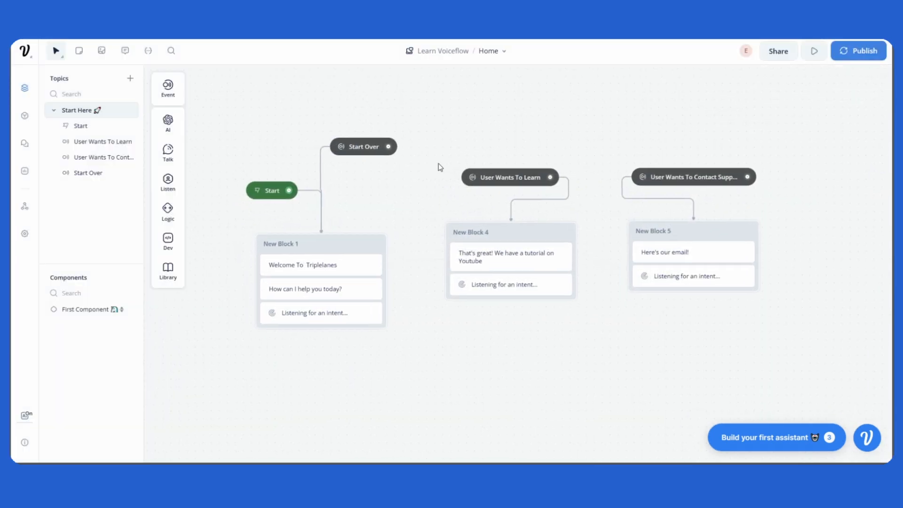
# Step: Run the prototype and test the learning intent with the message "Teach me how to build a chatbot"
pyautogui.click(817, 54)
pyautogui.click(781, 262)
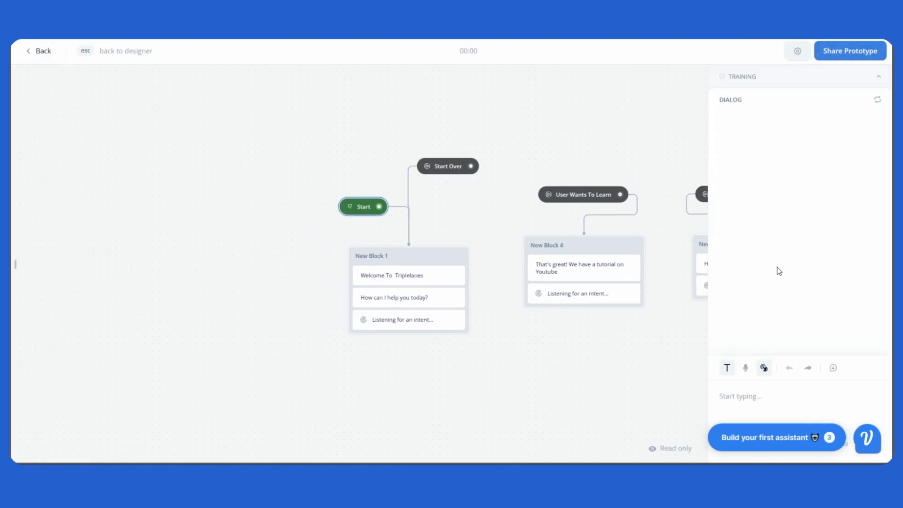
pyautogui.moveTo(629, 319); pyautogui.dragTo(517, 298)
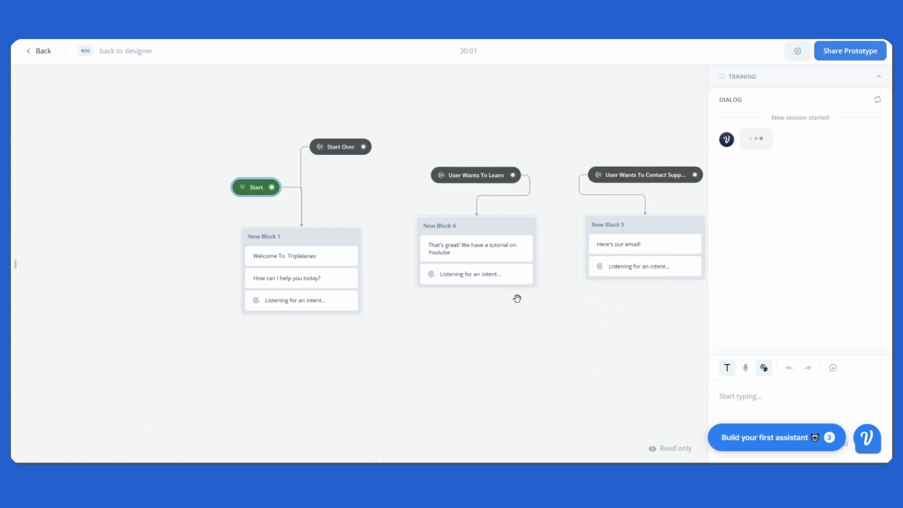
pyautogui.click(745, 403)
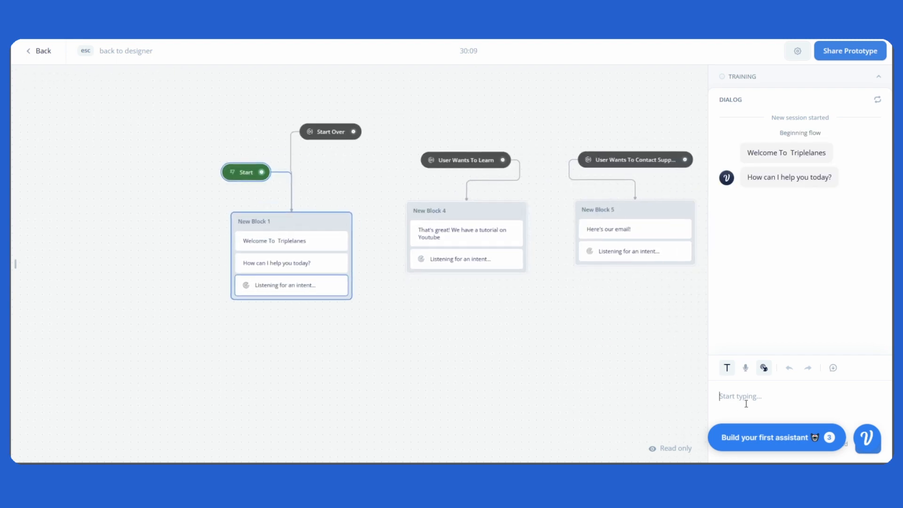
pyautogui.write('Teach me how to build a chatbot')
pyautogui.press('Return')
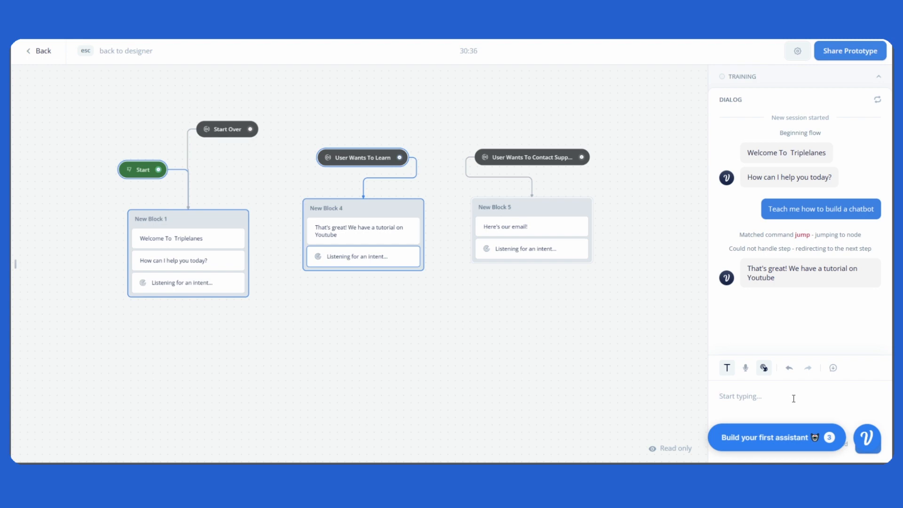
# Step: Test the support intent in the same conversation with the message "I want to contact support"
pyautogui.write('I wa')
pyautogui.write('nt to contact support')
pyautogui.press('Return')
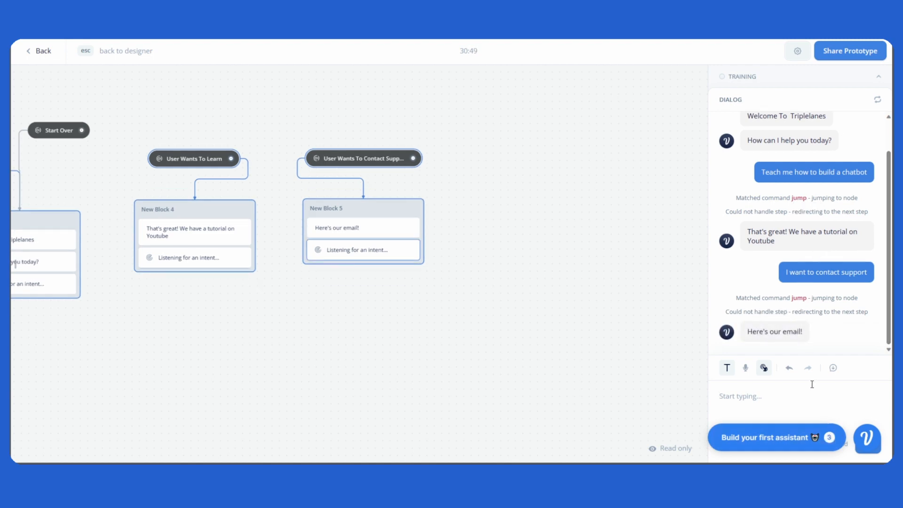
# Step: Test the Start Over intent by sending "Start over", and return to the designer
pyautogui.moveTo(415, 295); pyautogui.dragTo(536, 312)
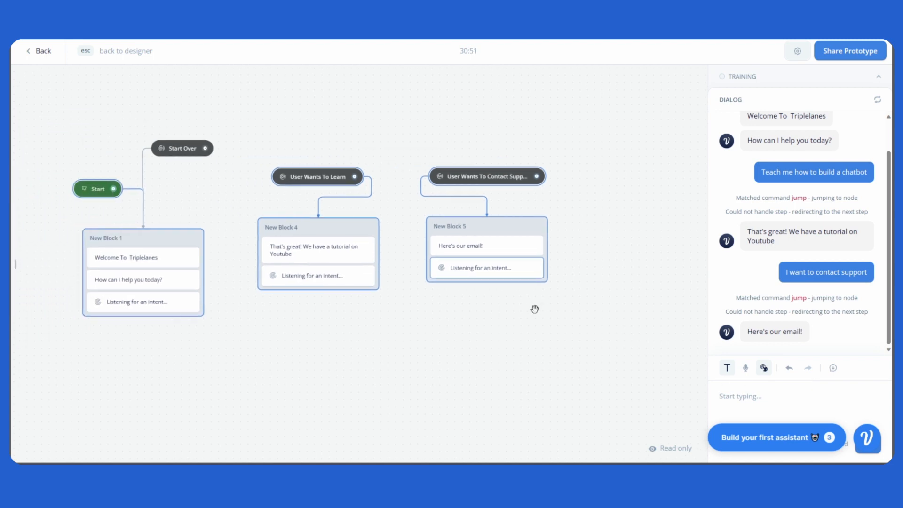
pyautogui.click(788, 404)
pyautogui.write('Start over')
pyautogui.press('Return')
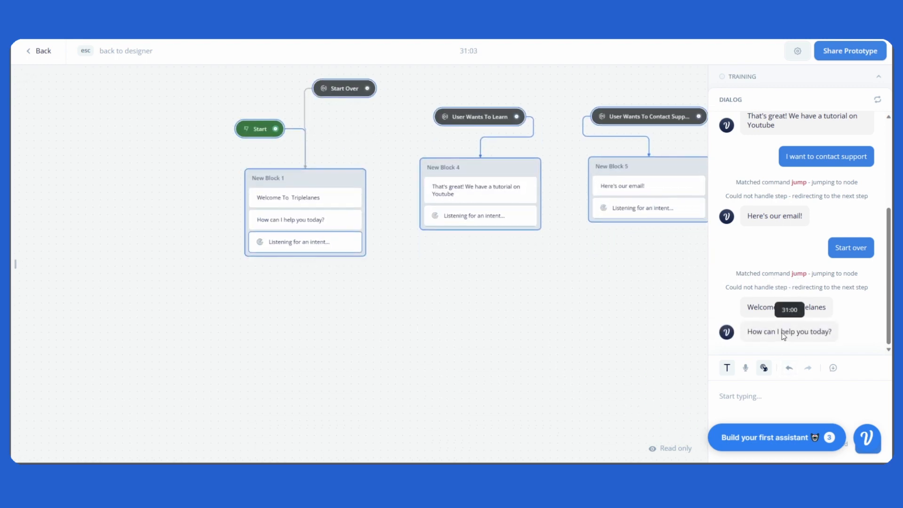
pyautogui.press('Escape')
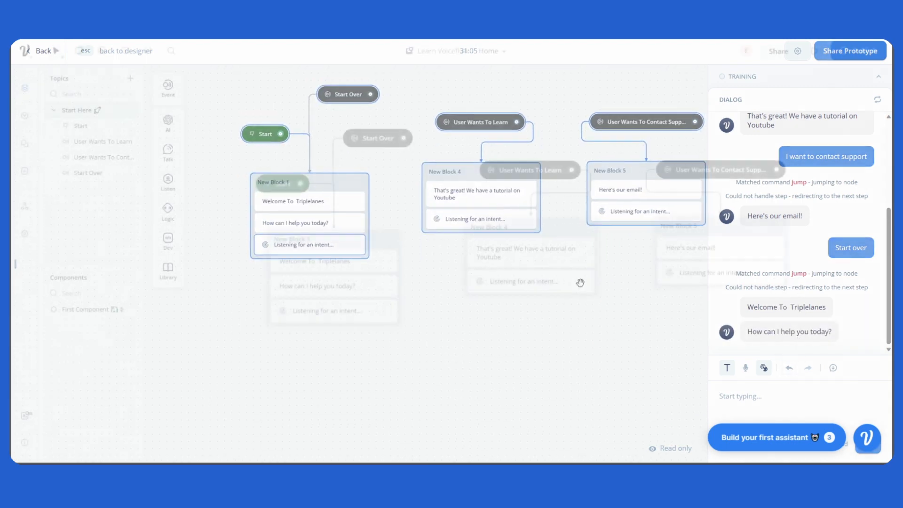